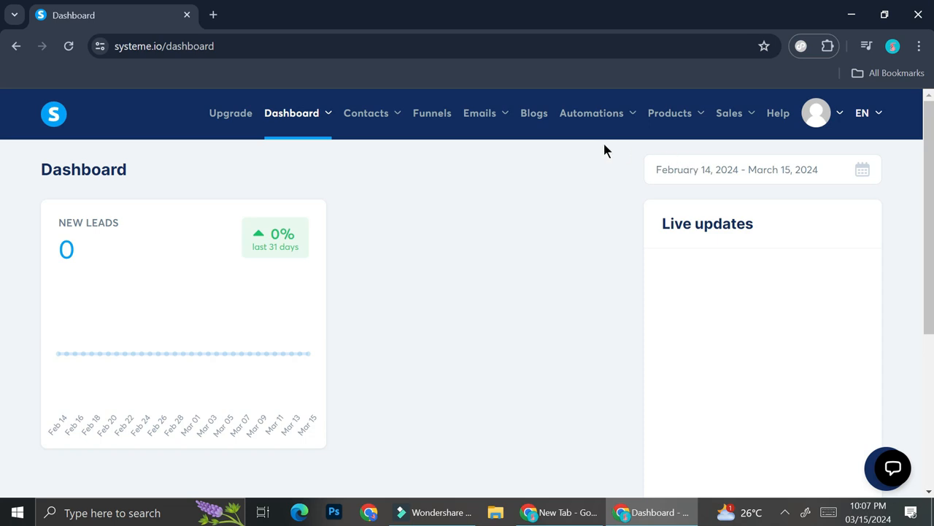
- Open the list of contact tags
{"action": "mouse_move", "coordinate": [475, 126]}
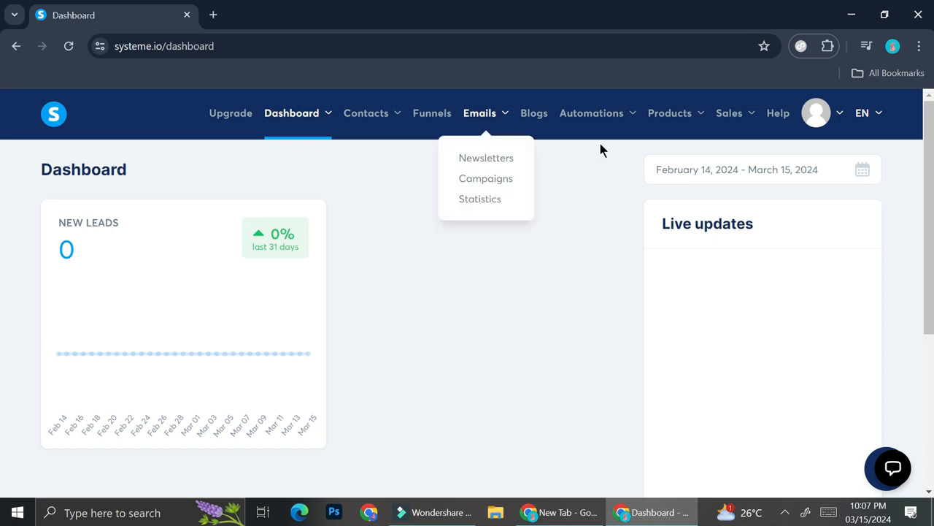
{"action": "mouse_move", "coordinate": [392, 127]}
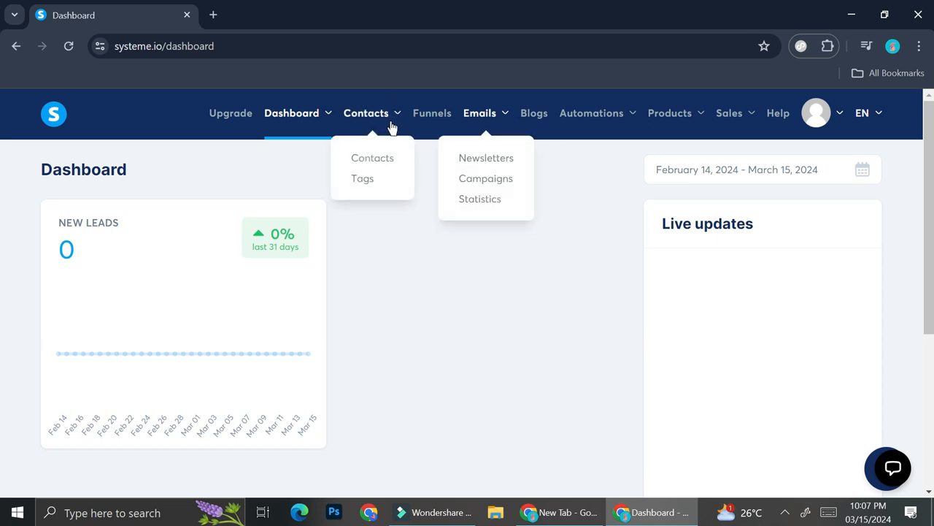
{"action": "left_click", "coordinate": [353, 181]}
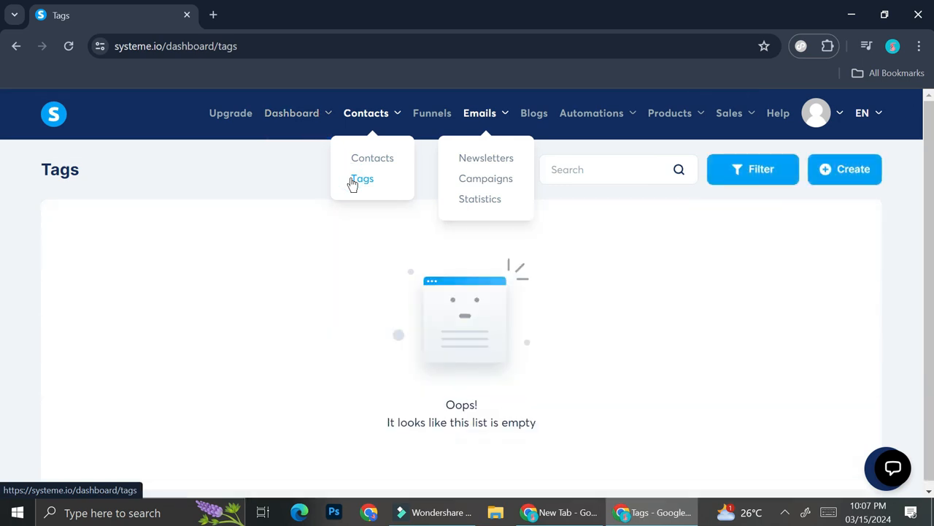
{"action": "left_click", "coordinate": [597, 235]}
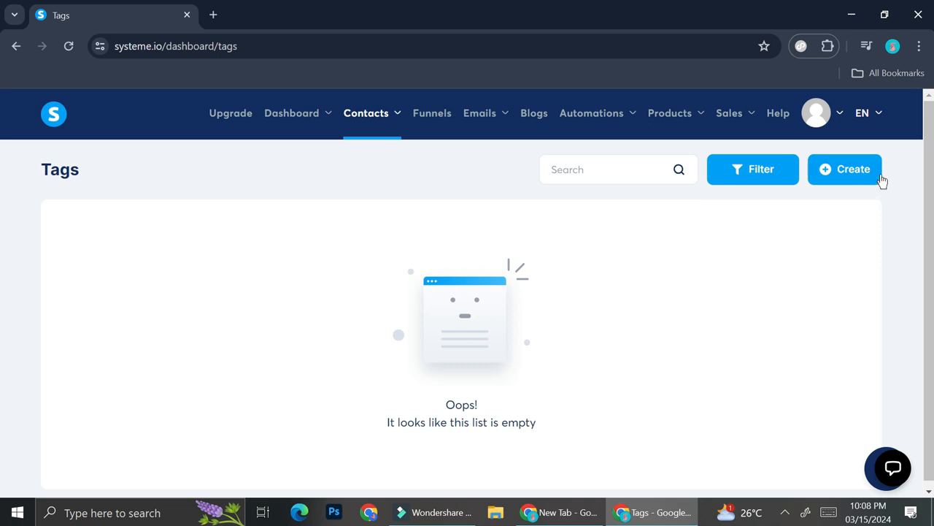
- Create and save a contact tag named "Interested in Product..."
{"action": "left_click", "coordinate": [860, 170]}
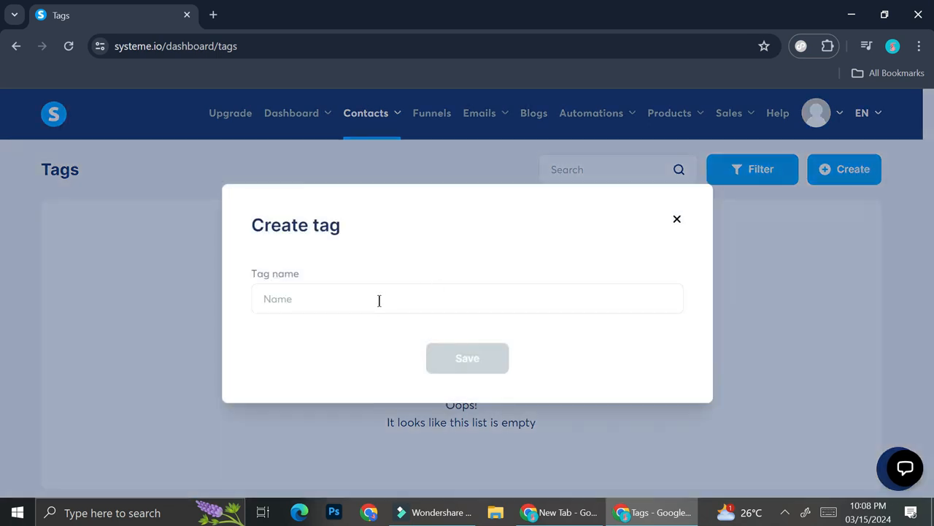
{"action": "left_click", "coordinate": [379, 301]}
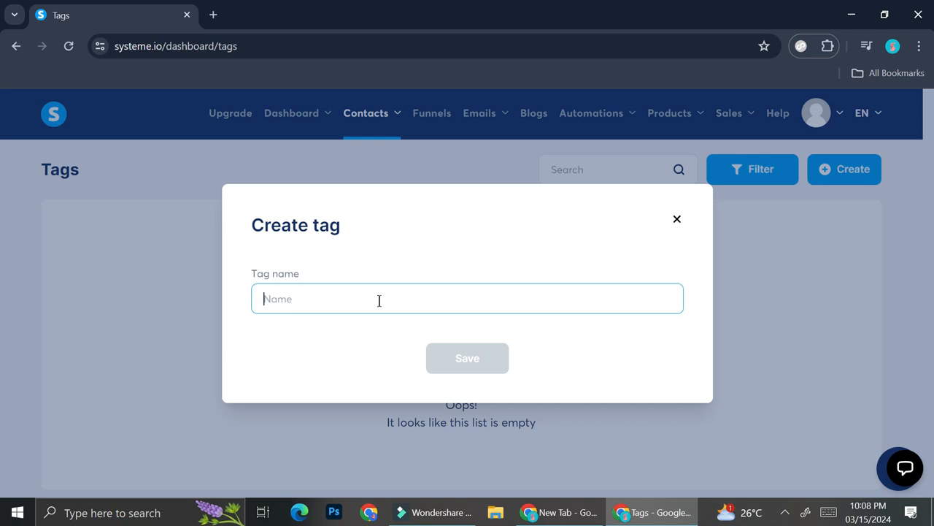
{"action": "type", "text": "Interested in Product..."}
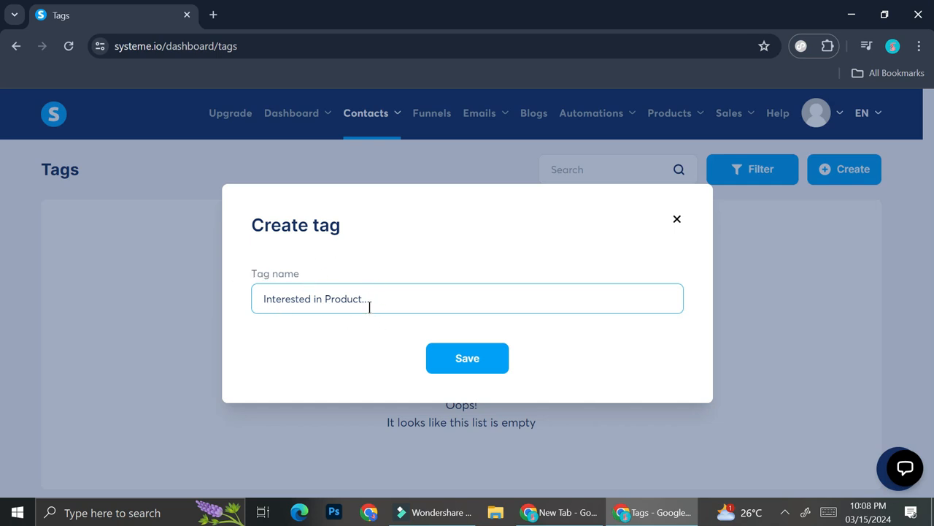
{"action": "left_click", "coordinate": [486, 357]}
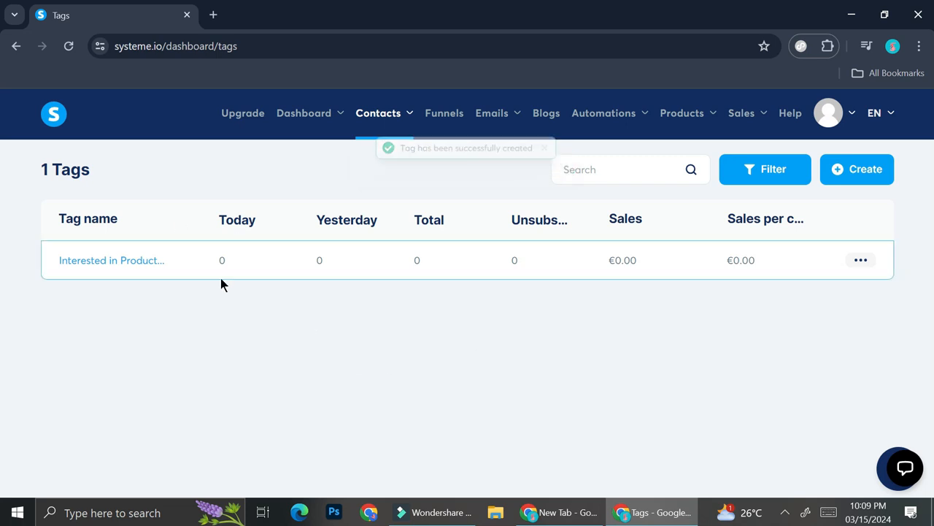
- Start a new funnel with the goal "Build an audience" and name it "Product 1"
{"action": "left_click", "coordinate": [458, 122]}
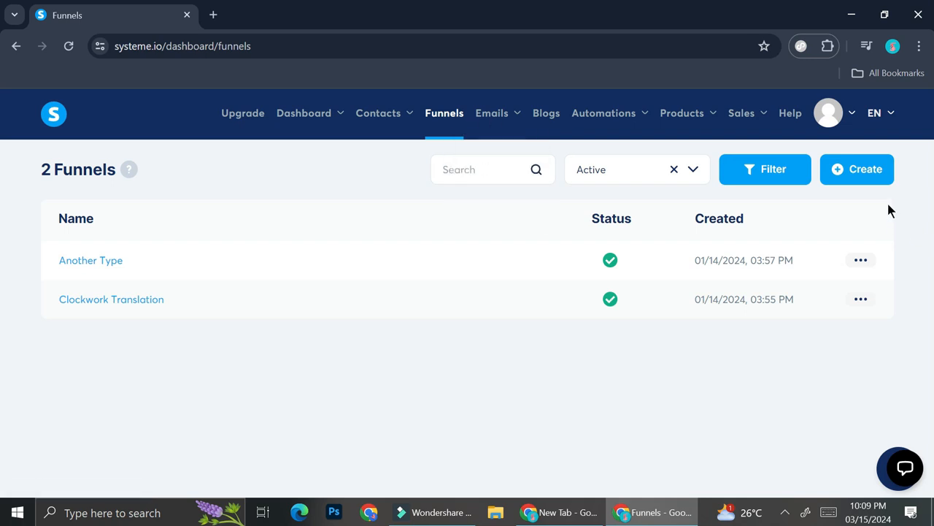
{"action": "left_click", "coordinate": [873, 173]}
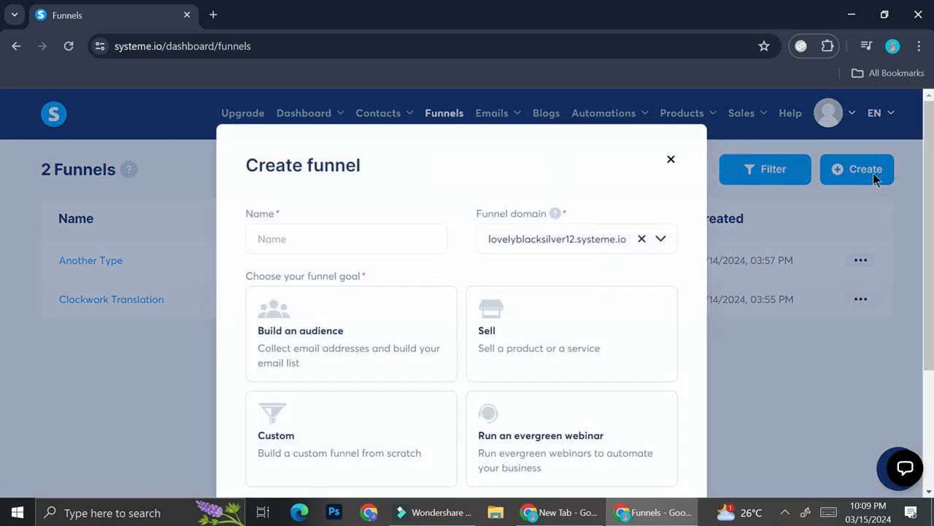
{"action": "scroll", "coordinate": [399, 314], "scroll_direction": "down", "scroll_amount": 1}
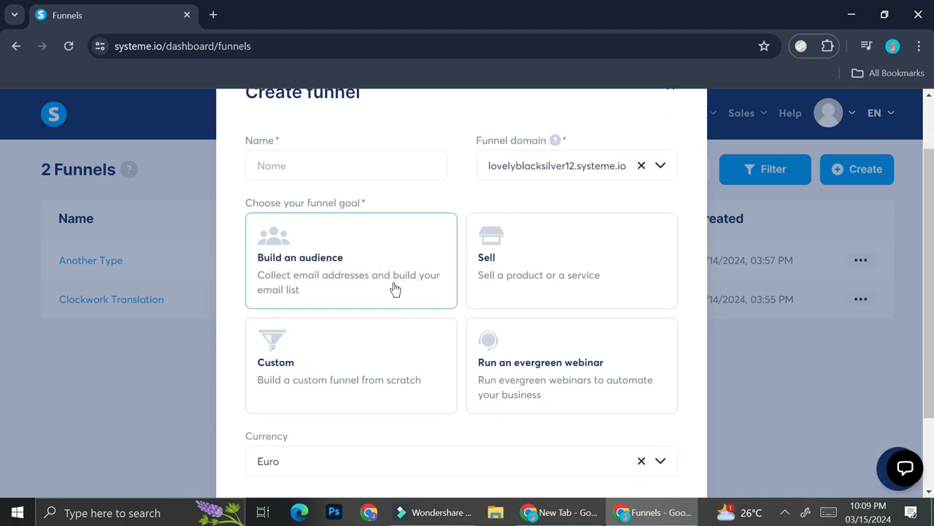
{"action": "left_click", "coordinate": [371, 242]}
{"action": "left_click", "coordinate": [354, 173]}
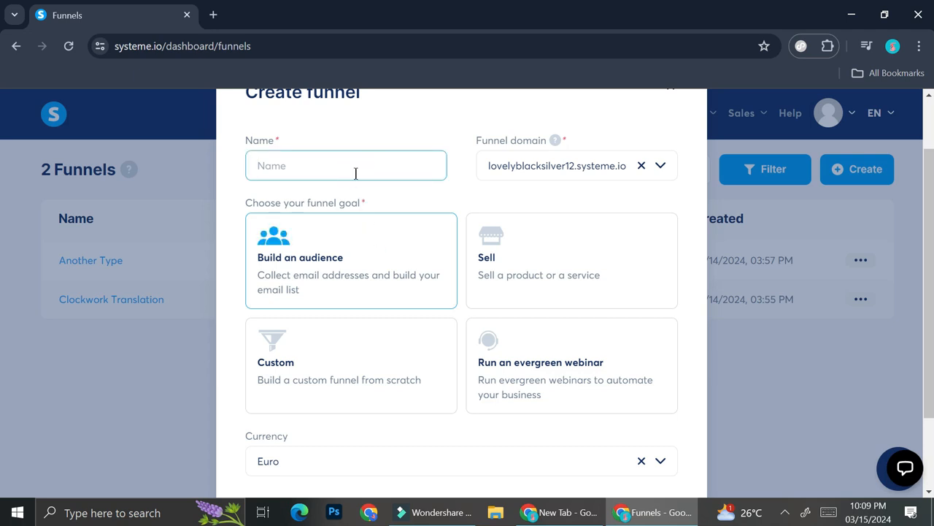
{"action": "type", "text": "Product !"}
{"action": "key", "text": "BackSpace"}
{"action": "type", "text": "1"}
- Set the new funnel's currency to Indonesian rupiah and save the funnel
{"action": "scroll", "coordinate": [355, 173], "scroll_direction": "down", "scroll_amount": 2}
{"action": "left_click", "coordinate": [341, 387]}
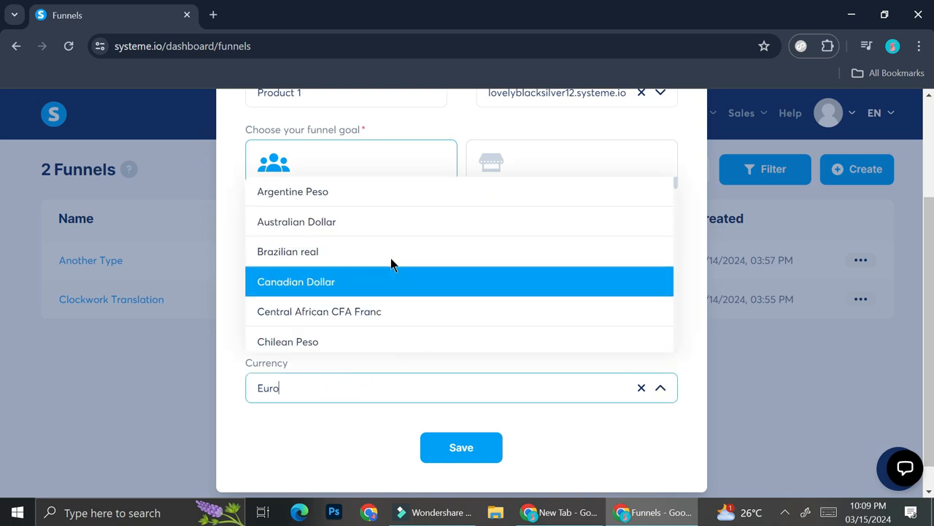
{"action": "scroll", "coordinate": [390, 264], "scroll_direction": "down", "scroll_amount": 8}
{"action": "scroll", "coordinate": [390, 265], "scroll_direction": "up", "scroll_amount": 1}
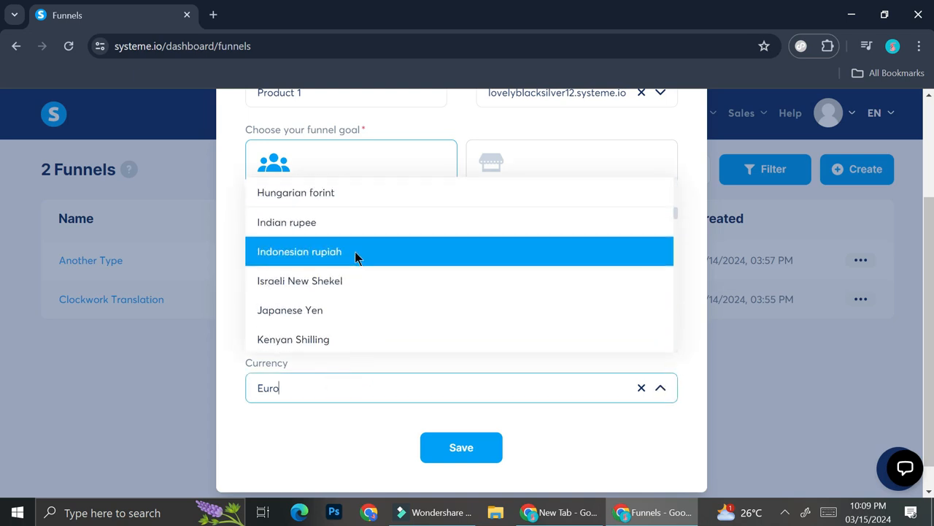
{"action": "left_click", "coordinate": [354, 259]}
{"action": "left_click", "coordinate": [484, 450]}
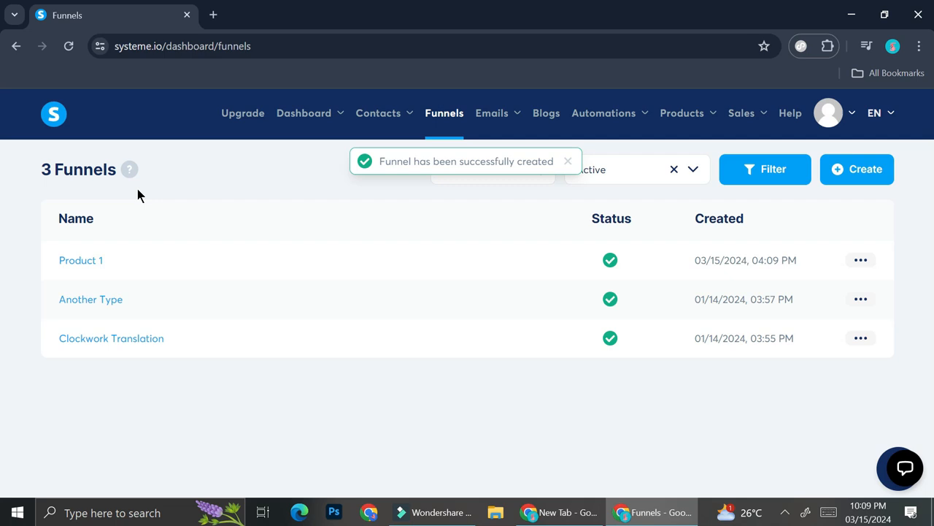
- Open the Product 1 funnel and apply the "Storytelling from the East Coast" template to its squeeze page
{"action": "left_click", "coordinate": [90, 262]}
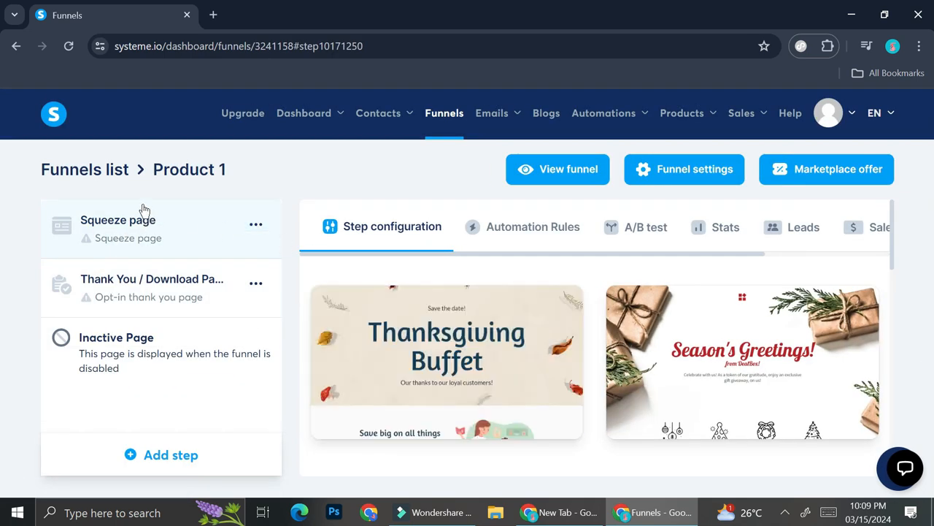
{"action": "mouse_move", "coordinate": [511, 324]}
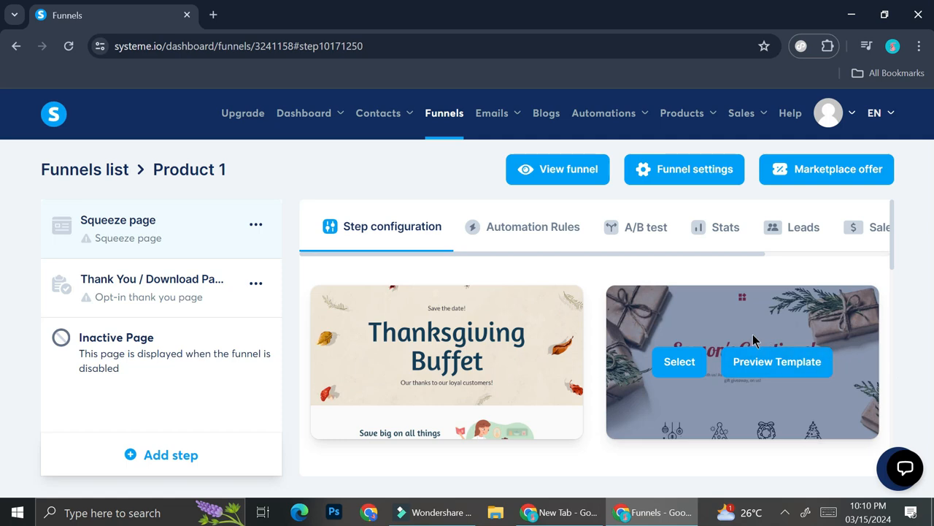
{"action": "scroll", "coordinate": [457, 278], "scroll_direction": "down", "scroll_amount": 3}
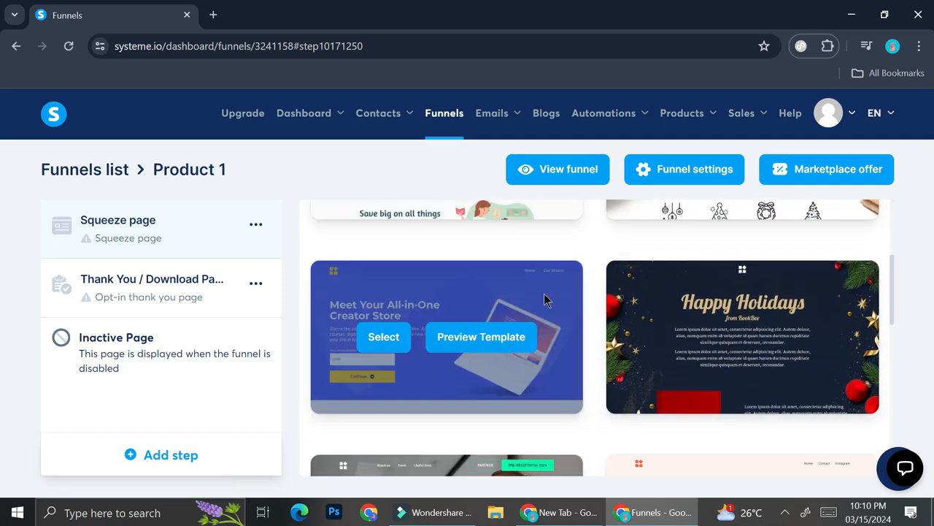
{"action": "scroll", "coordinate": [544, 299], "scroll_direction": "down", "scroll_amount": 2}
{"action": "scroll", "coordinate": [544, 299], "scroll_direction": "down", "scroll_amount": 1}
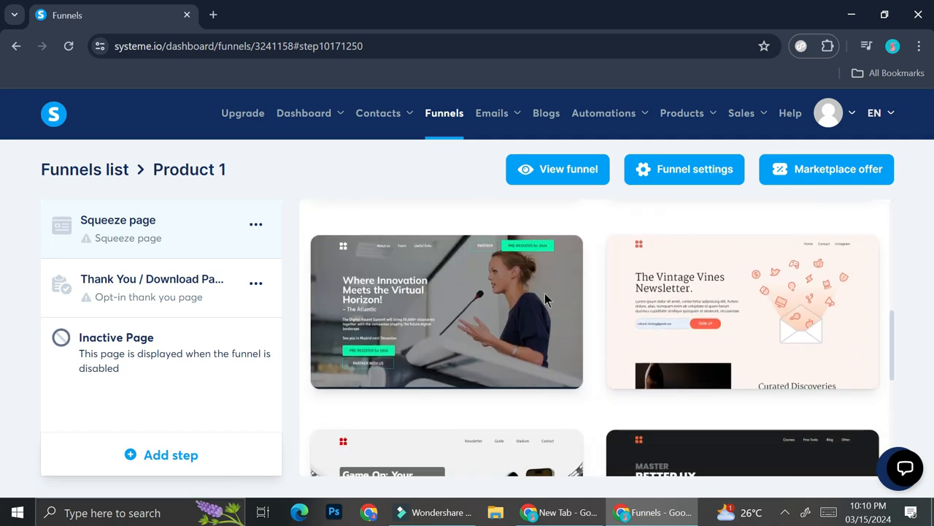
{"action": "scroll", "coordinate": [545, 299], "scroll_direction": "down", "scroll_amount": 2}
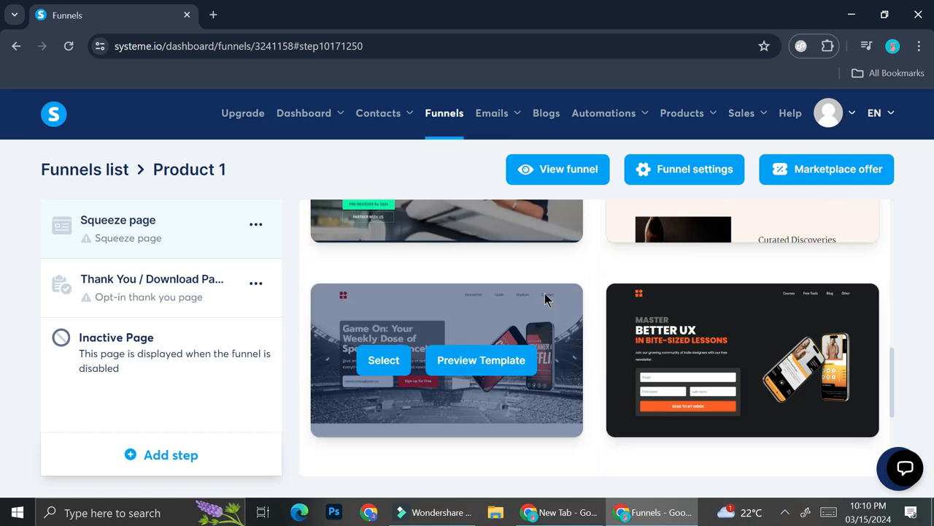
{"action": "scroll", "coordinate": [545, 300], "scroll_direction": "down", "scroll_amount": 1}
{"action": "scroll", "coordinate": [584, 314], "scroll_direction": "down", "scroll_amount": 3}
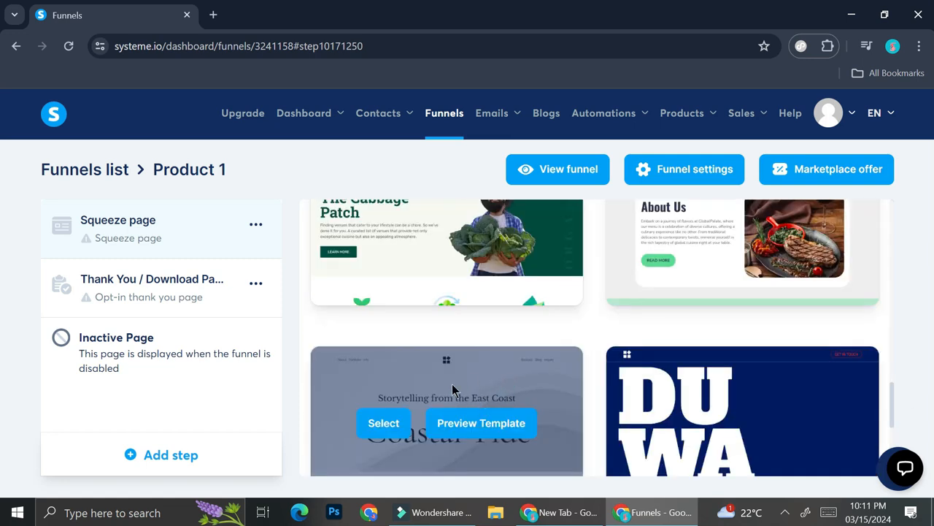
{"action": "left_click", "coordinate": [368, 425]}
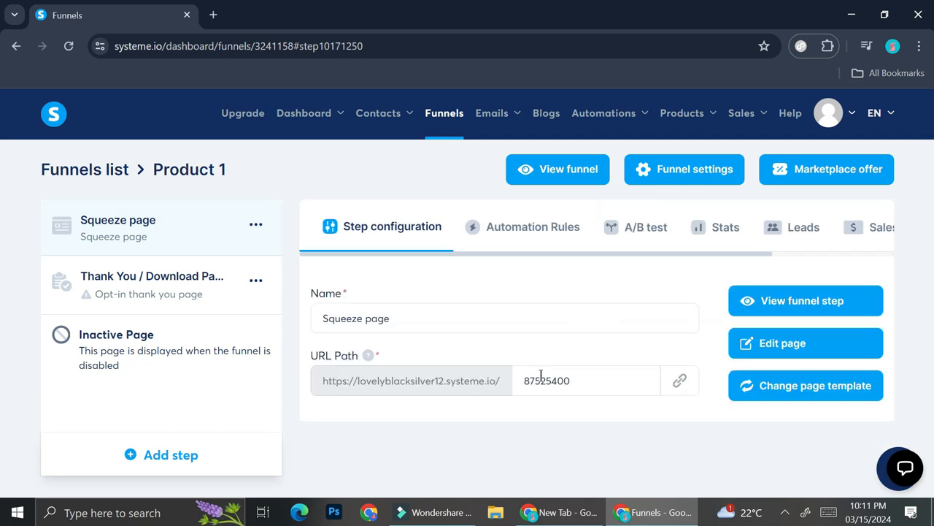
- Rename the squeeze page step to "Product 1 Squeeze Page"
{"action": "left_click_drag", "start_coordinate": [416, 321], "coordinate": [240, 313]}
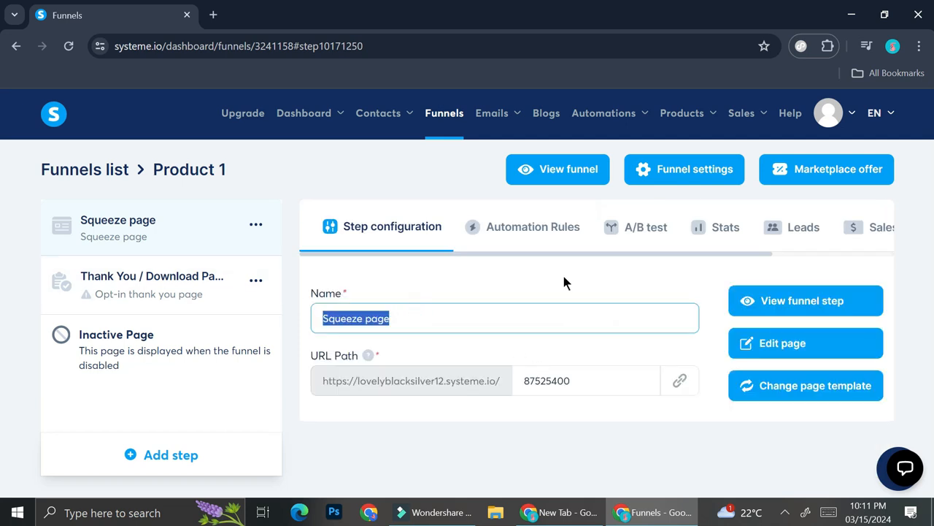
{"action": "type", "text": "Product 1 "}
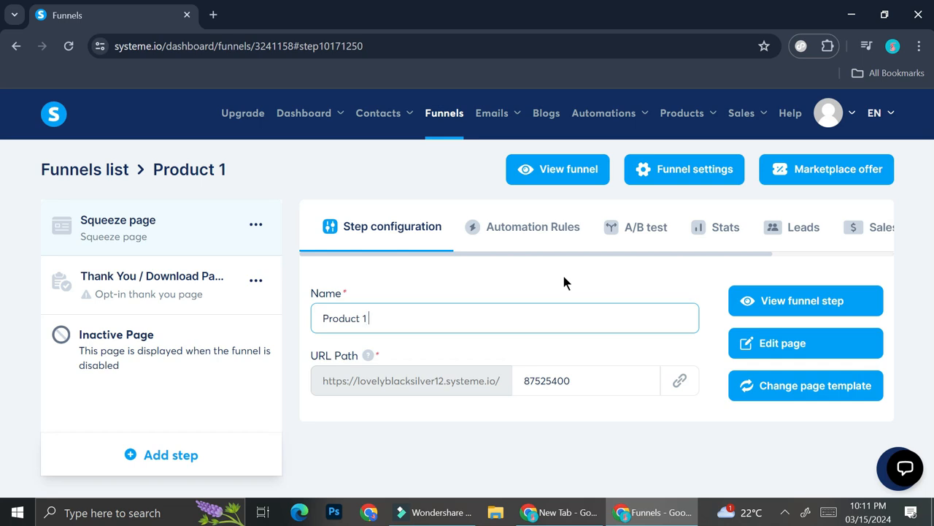
{"action": "type", "text": "Squeeze Page"}
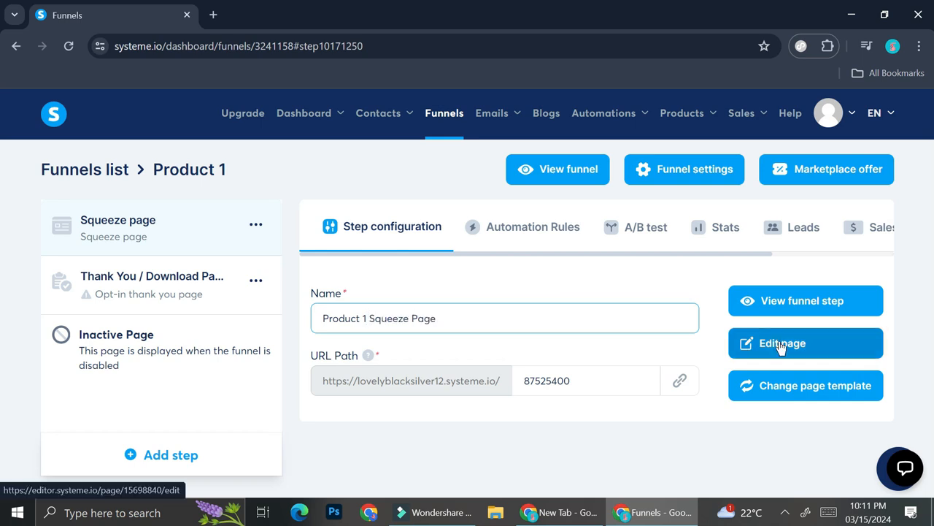
- Open the squeeze page for editing and replace the script tagline above the large headline with "Get a free video course!"
{"action": "left_click", "coordinate": [803, 349]}
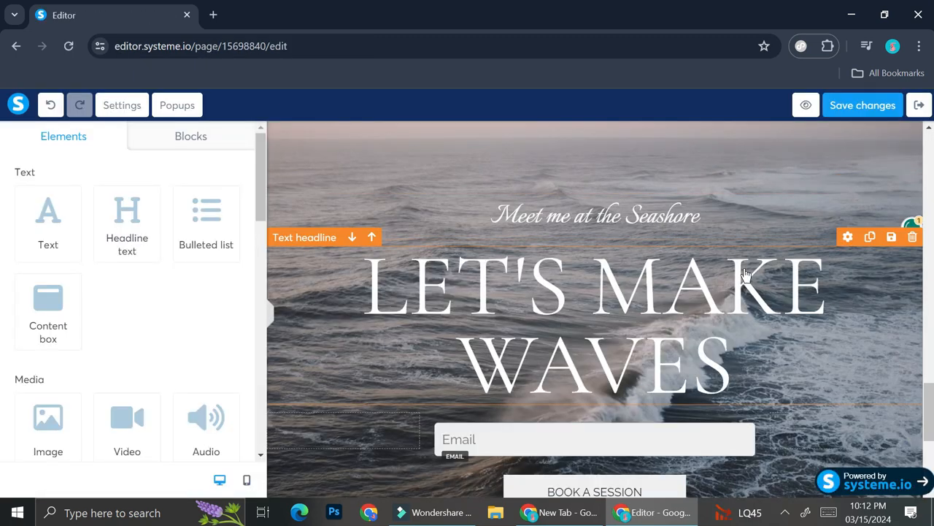
{"action": "scroll", "coordinate": [771, 291], "scroll_direction": "down", "scroll_amount": 4}
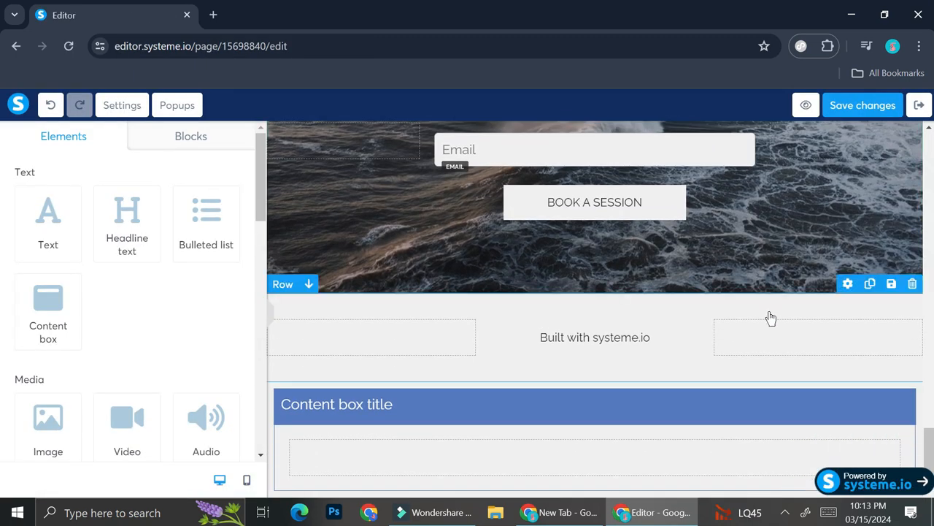
{"action": "scroll", "coordinate": [618, 306], "scroll_direction": "up", "scroll_amount": 3}
{"action": "triple_click", "coordinate": [697, 143]}
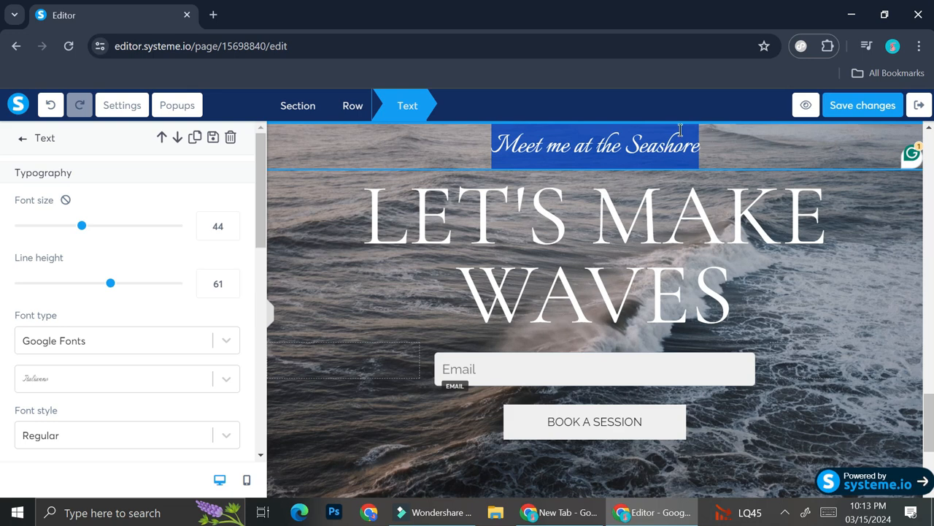
{"action": "type", "text": "Get"}
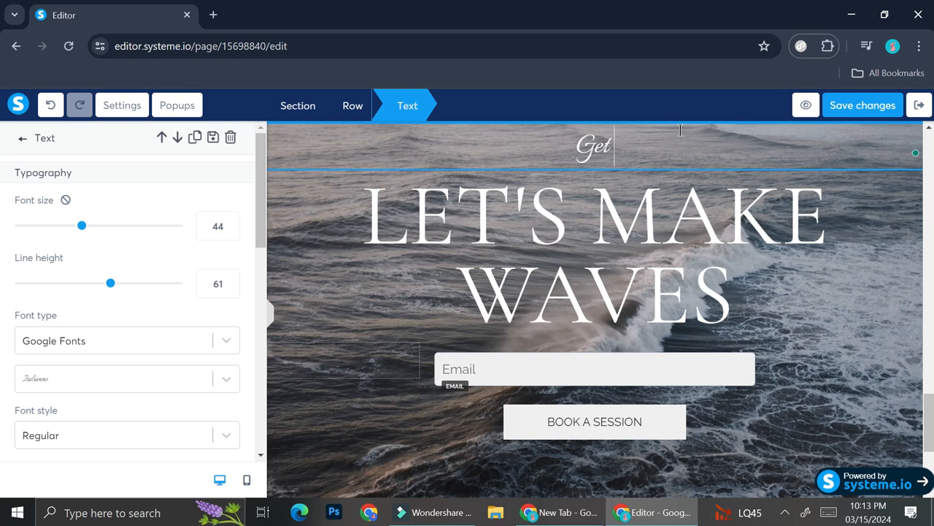
{"action": "type", "text": " a free vid"}
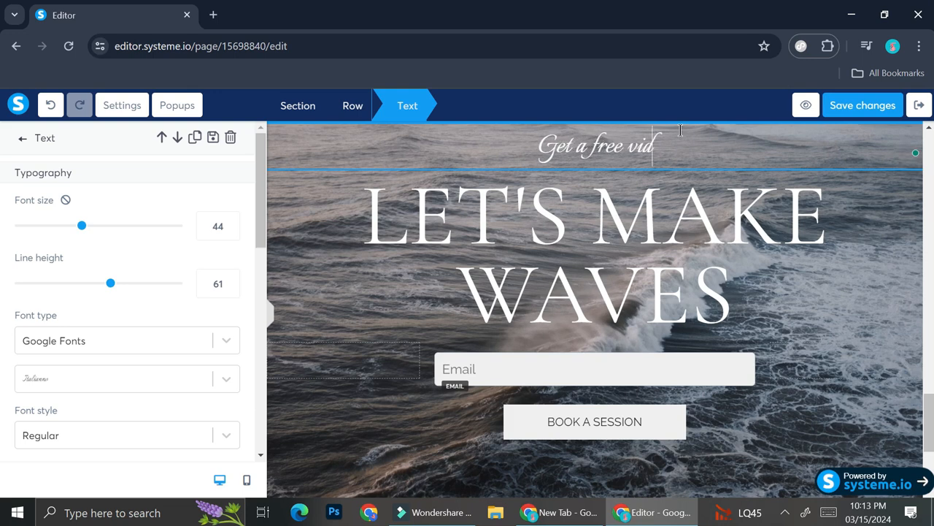
{"action": "type", "text": "eo course!"}
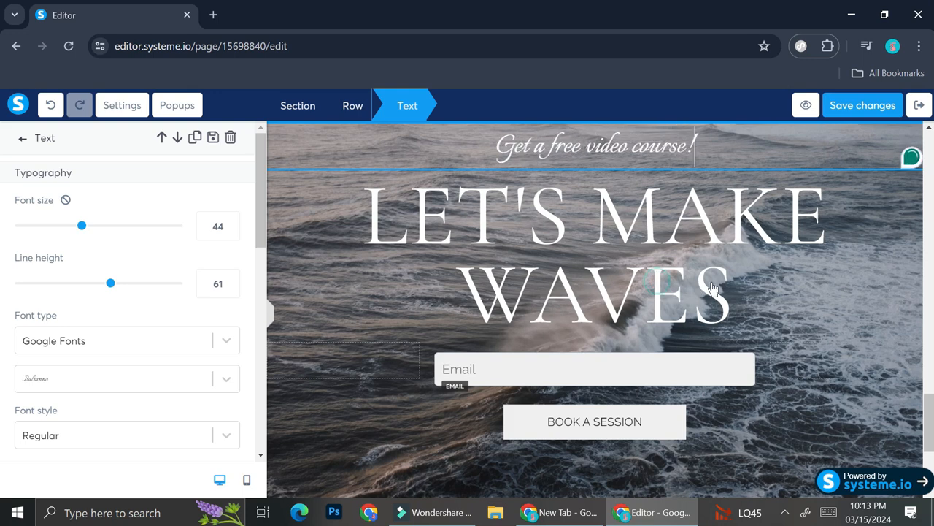
{"action": "key", "text": "Escape"}
- Replace the large headline with "LEARN HOW TO GET BETTER CONVERSION FROM YOUR ADS" and give it a light grey text background
{"action": "left_click", "coordinate": [736, 290]}
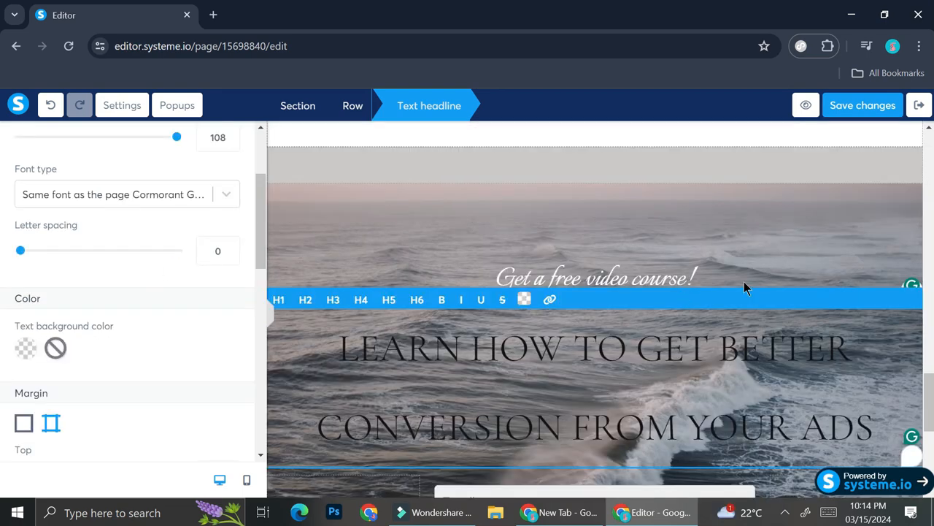
{"action": "scroll", "coordinate": [744, 282], "scroll_direction": "down", "scroll_amount": 1}
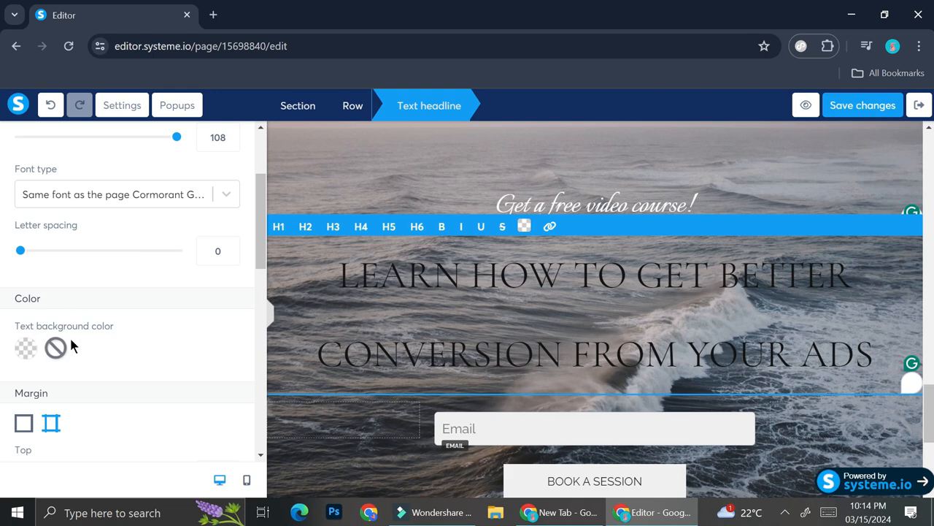
{"action": "scroll", "coordinate": [96, 278], "scroll_direction": "up", "scroll_amount": 2}
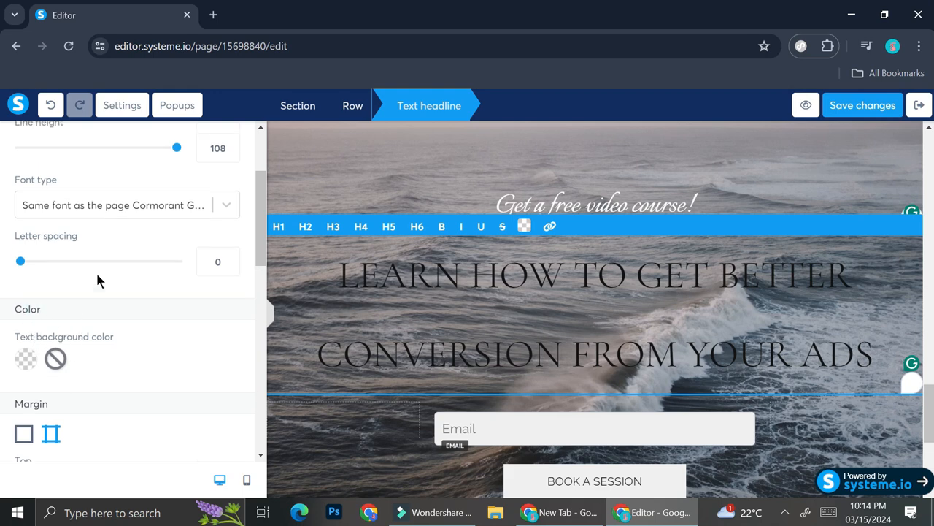
{"action": "scroll", "coordinate": [222, 314], "scroll_direction": "down", "scroll_amount": 2}
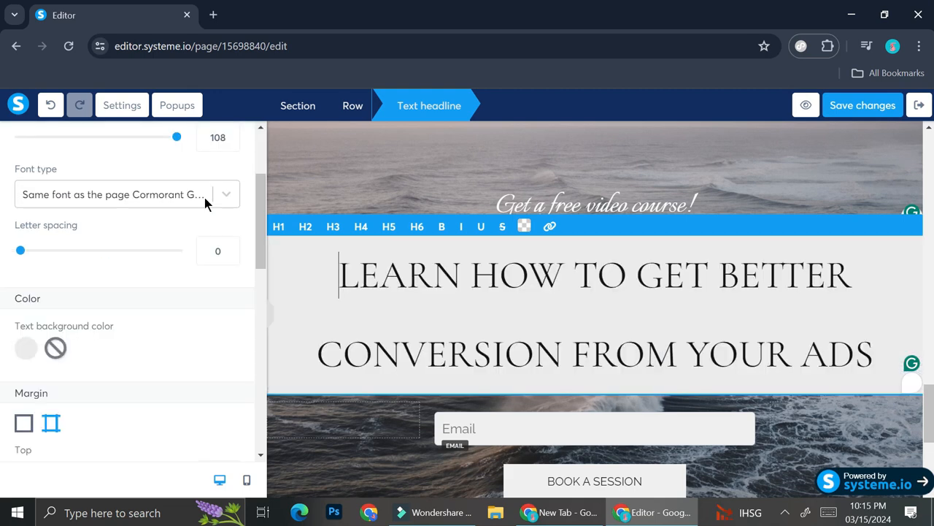
- Check which font types are available for the large headline
{"action": "left_click", "coordinate": [227, 193]}
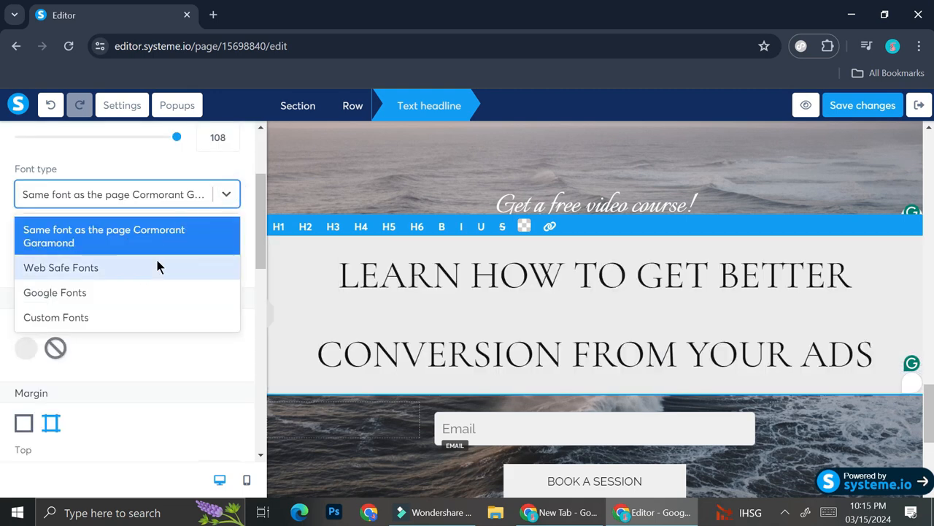
{"action": "left_click", "coordinate": [231, 194]}
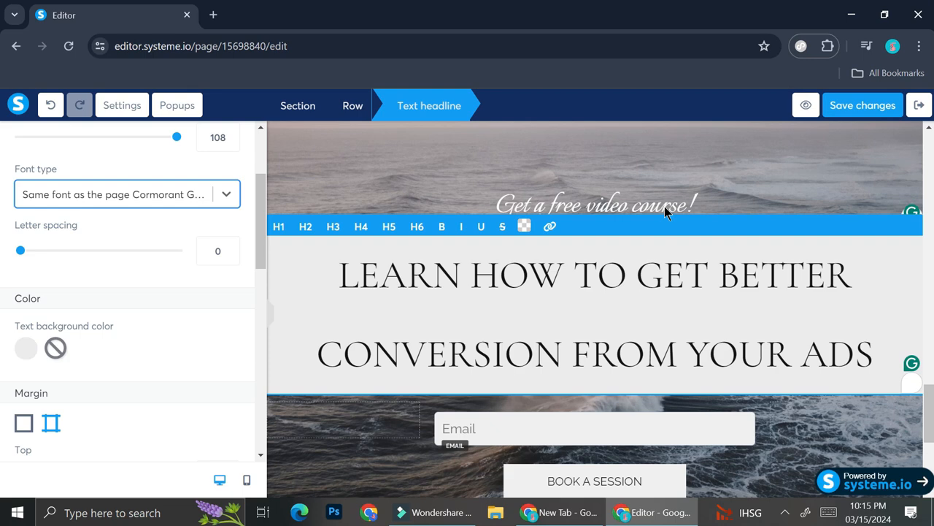
- Set the "BOOK A SESSION" button to submit the form and redirect contacts to the next step after registration
{"action": "scroll", "coordinate": [599, 411], "scroll_direction": "down", "scroll_amount": 1}
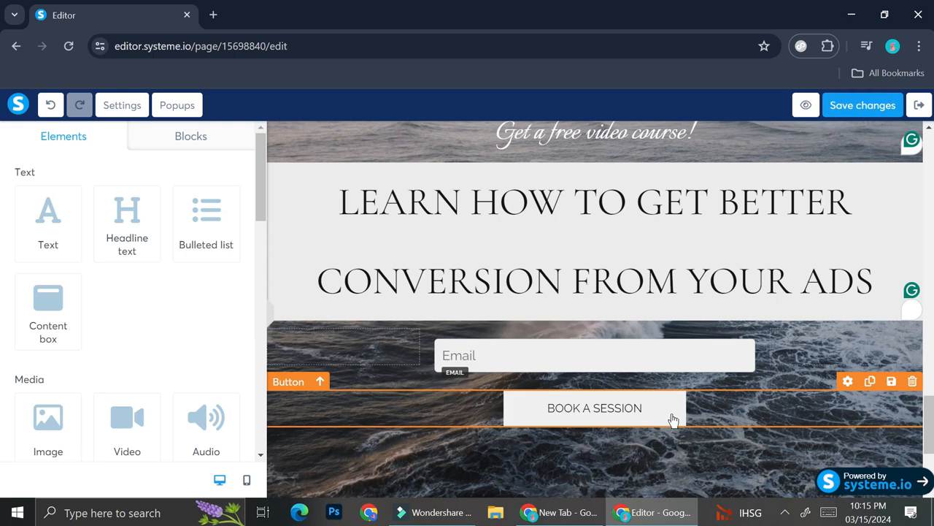
{"action": "left_click", "coordinate": [534, 412]}
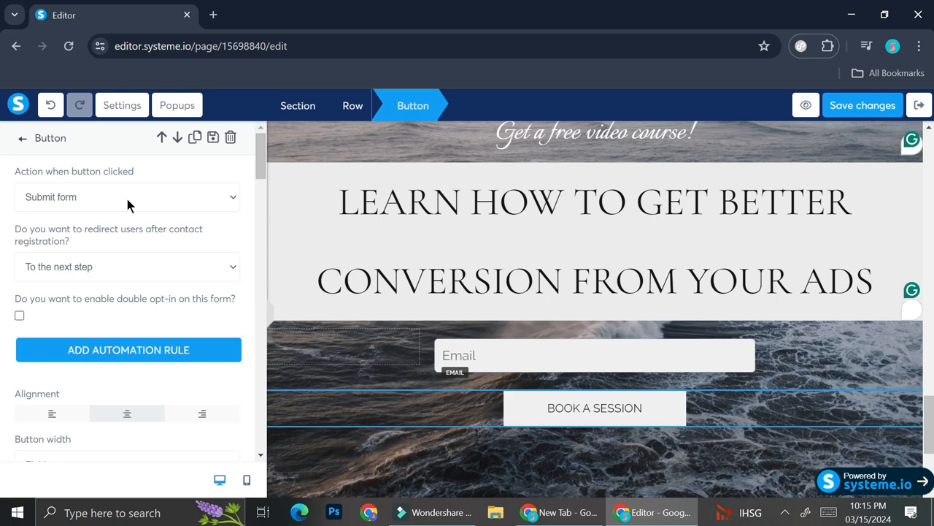
{"action": "left_click", "coordinate": [119, 204]}
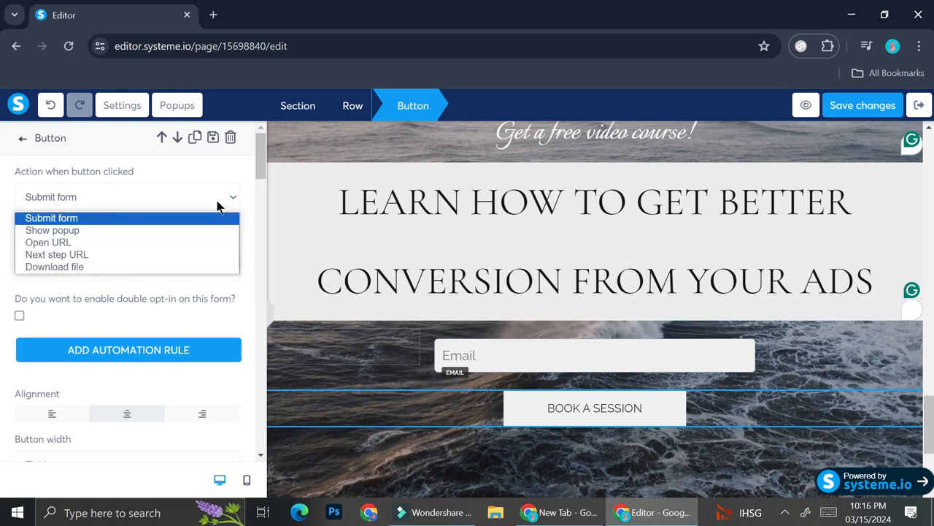
{"action": "left_click", "coordinate": [48, 217]}
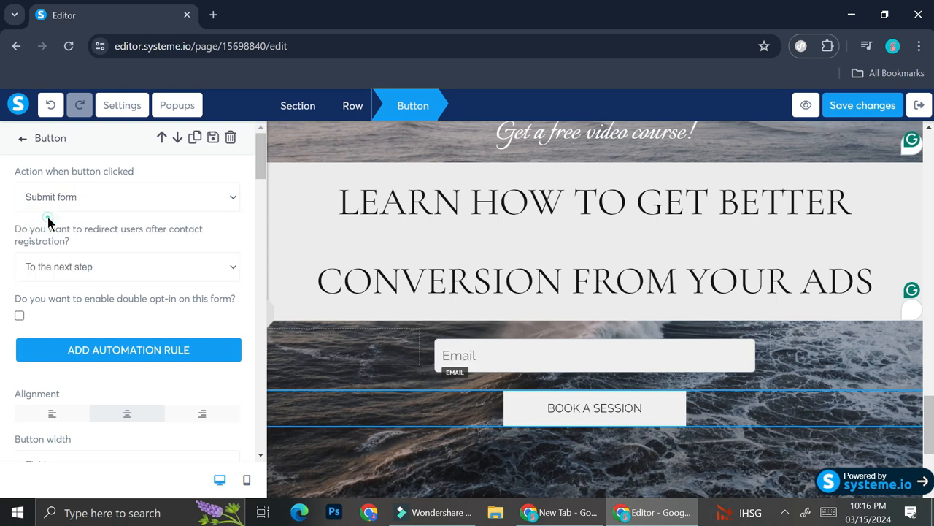
{"action": "left_click", "coordinate": [158, 266]}
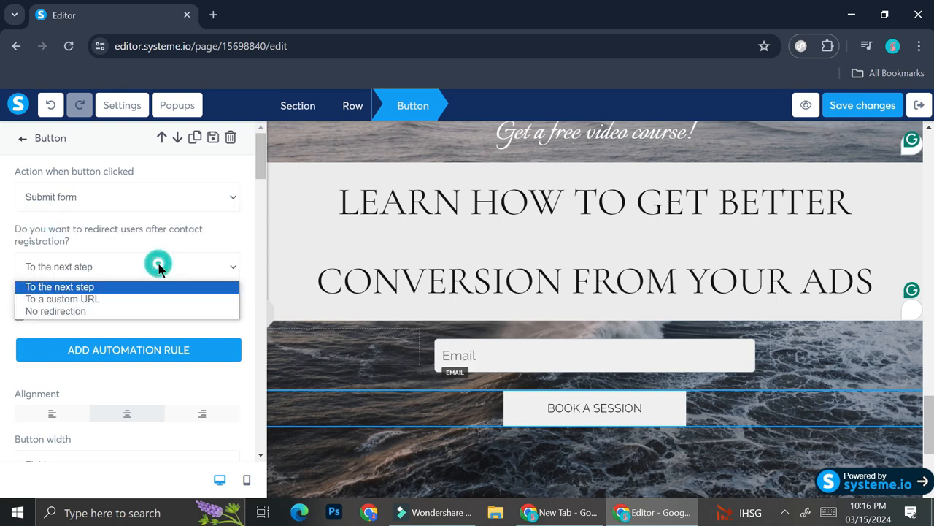
{"action": "left_click", "coordinate": [76, 286]}
- Change the text of the button below the email field to "CLICK HERE!"
{"action": "scroll", "coordinate": [149, 267], "scroll_direction": "down", "scroll_amount": 1}
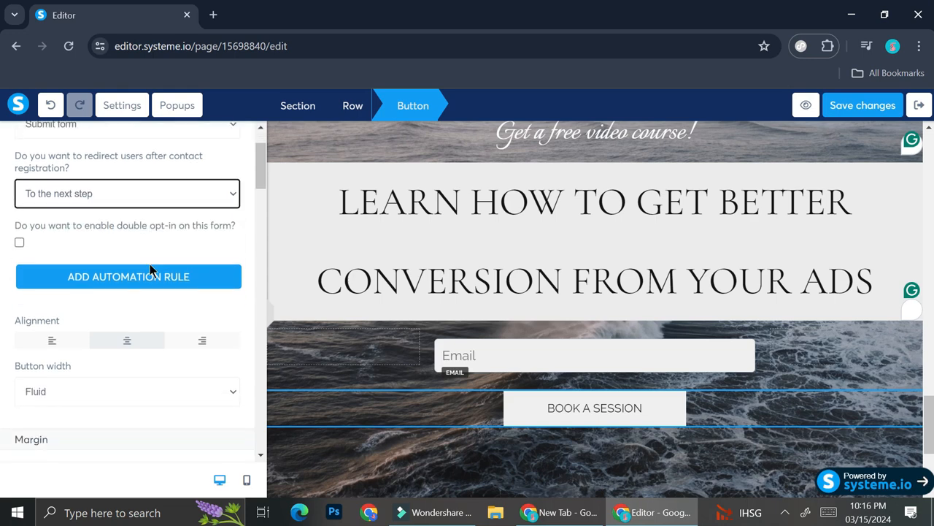
{"action": "scroll", "coordinate": [170, 287], "scroll_direction": "down", "scroll_amount": 5}
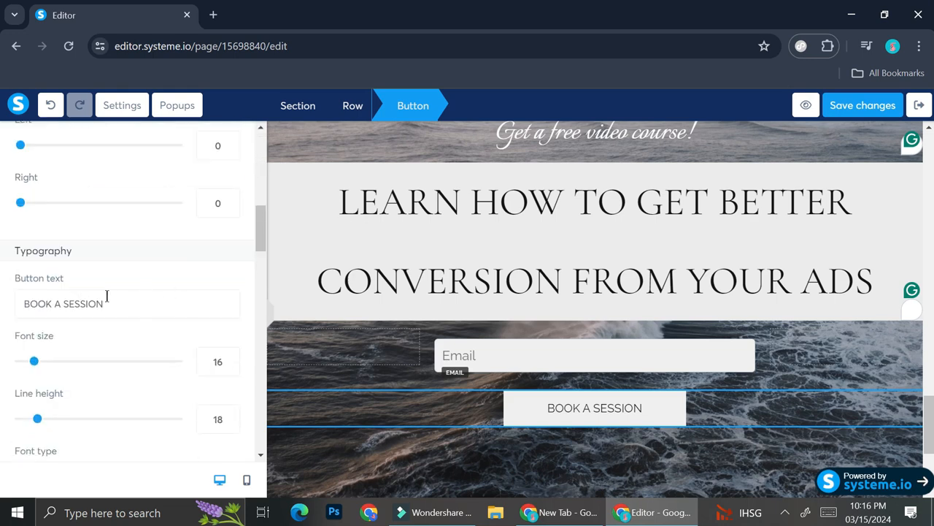
{"action": "left_click_drag", "start_coordinate": [117, 302], "coordinate": [11, 306]}
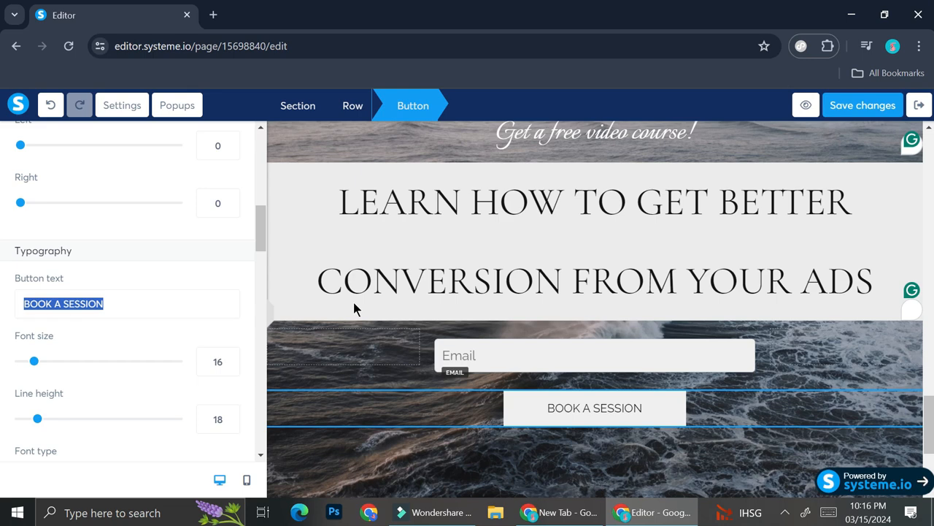
{"action": "type", "text": "CLICK HERE!"}
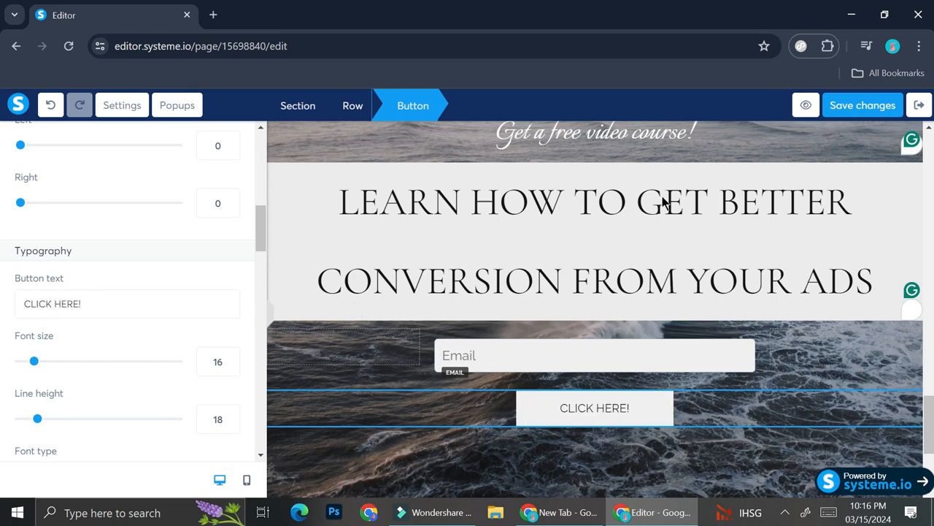
- Save the squeeze page and exit the editor
{"action": "left_click", "coordinate": [857, 113]}
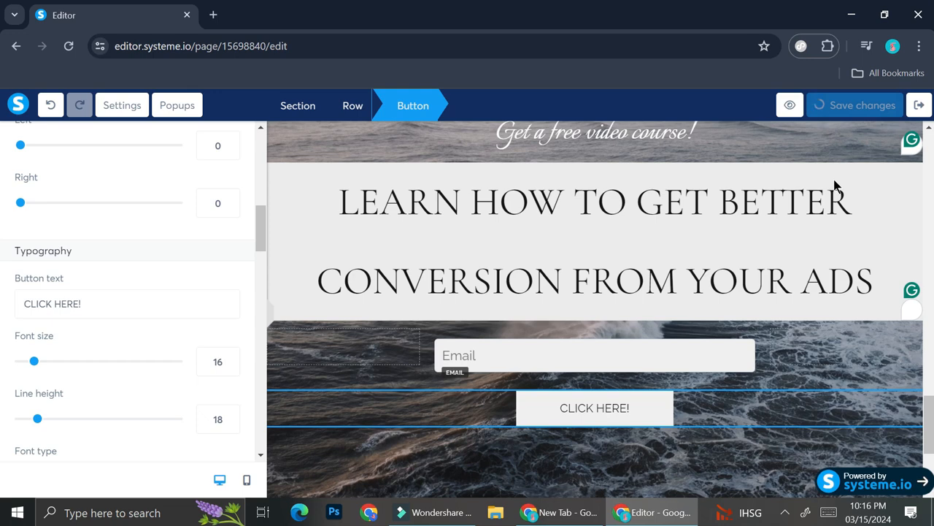
{"action": "left_click", "coordinate": [917, 107]}
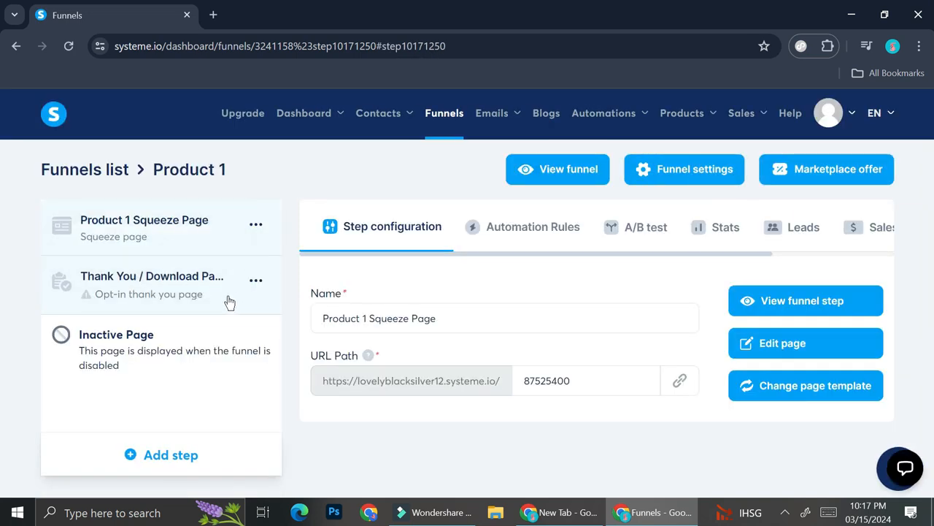
- Open the funnel's thank you page step and apply the "Thank you for registering!" template to it
{"action": "left_click", "coordinate": [152, 293]}
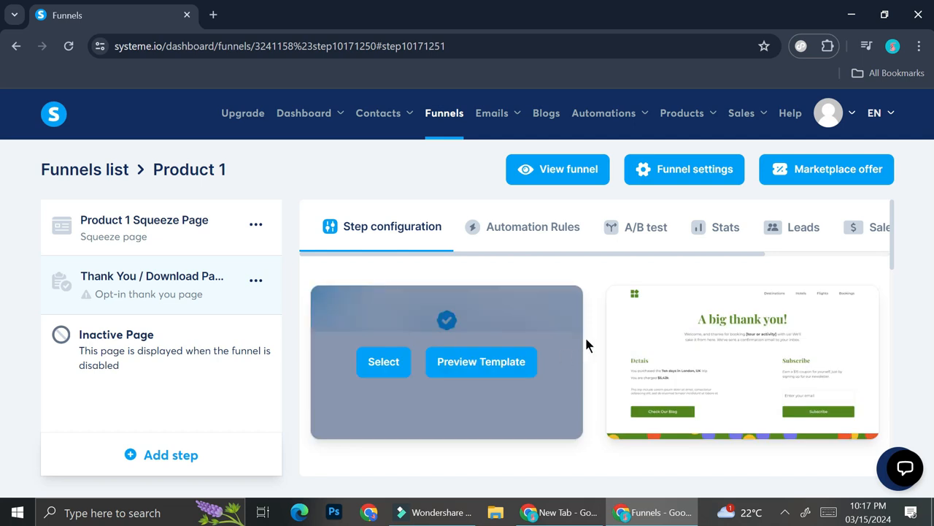
{"action": "scroll", "coordinate": [594, 337], "scroll_direction": "down", "scroll_amount": 2}
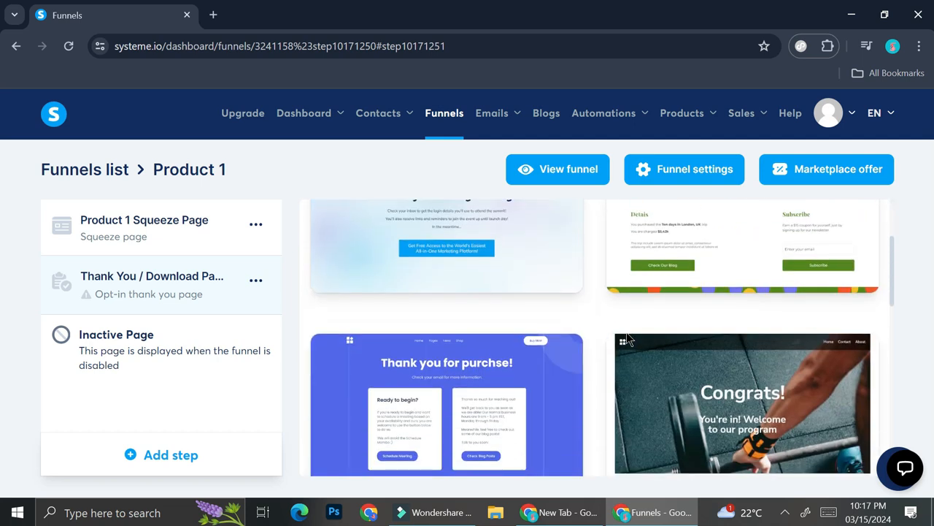
{"action": "scroll", "coordinate": [628, 338], "scroll_direction": "down", "scroll_amount": 2}
{"action": "scroll", "coordinate": [628, 336], "scroll_direction": "up", "scroll_amount": 3}
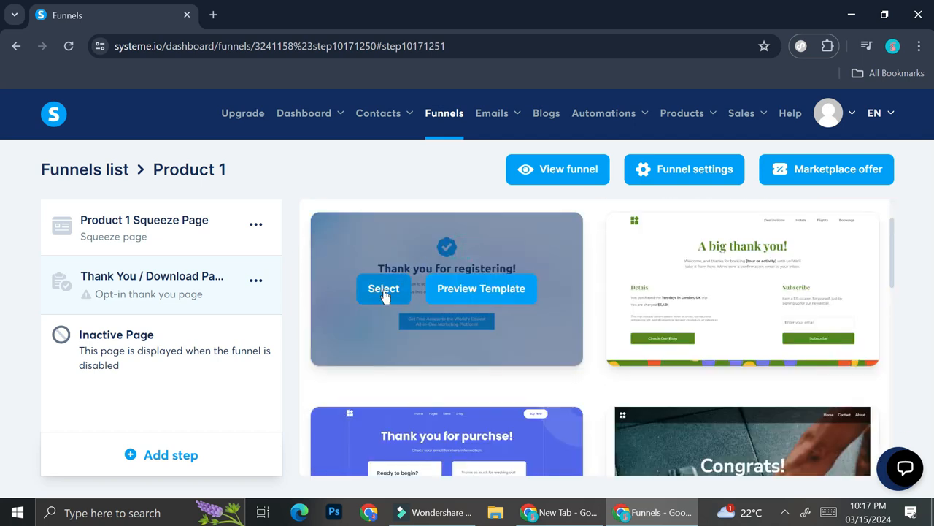
{"action": "left_click", "coordinate": [384, 291]}
- Rename the step to "Product 1 Thank You / Download Page" and open its page for editing
{"action": "left_click", "coordinate": [322, 316]}
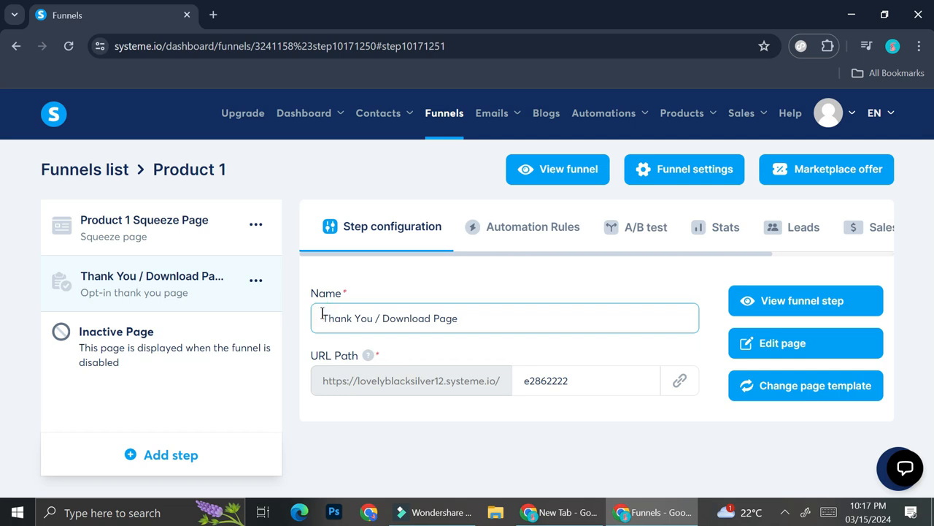
{"action": "type", "text": "Product 1"}
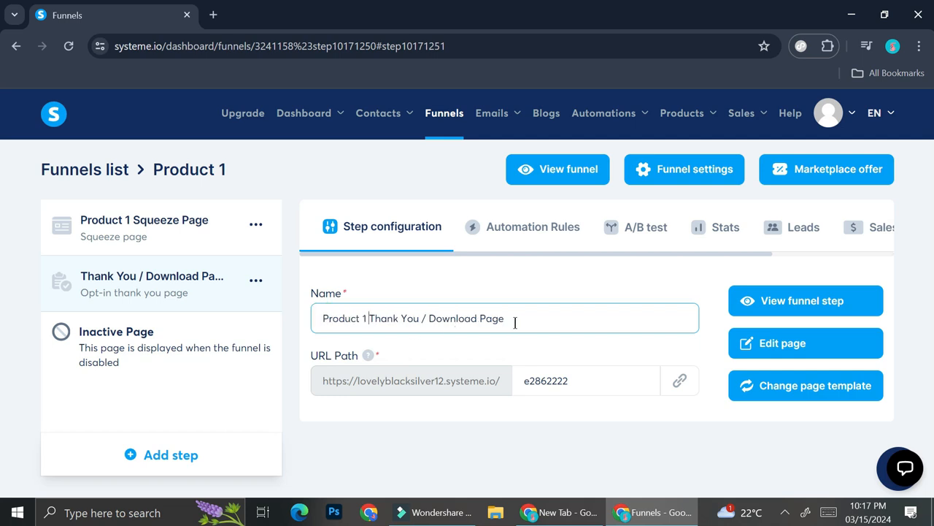
{"action": "left_click", "coordinate": [794, 342]}
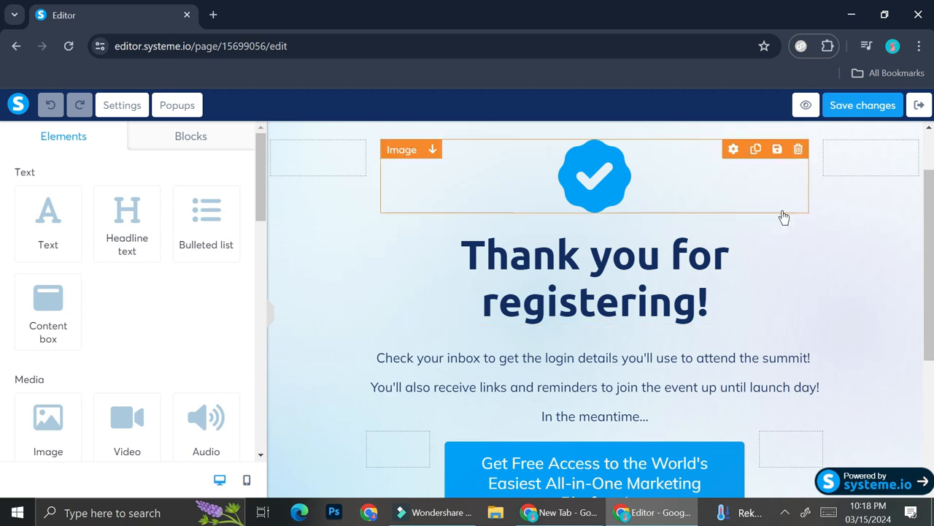
- Delete the "Thank you for registering!" headline, the paragraph text and the blue button, keeping the checkmark image
{"action": "left_click", "coordinate": [798, 223]}
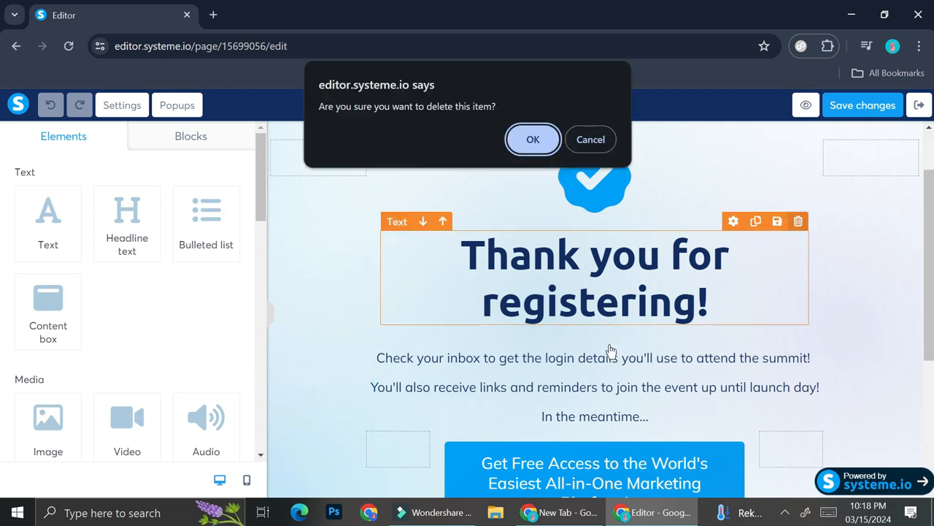
{"action": "left_click", "coordinate": [532, 138]}
- Add a video element below the empty row under the checkmark image and open its settings
{"action": "scroll", "coordinate": [132, 391], "scroll_direction": "down", "scroll_amount": 2}
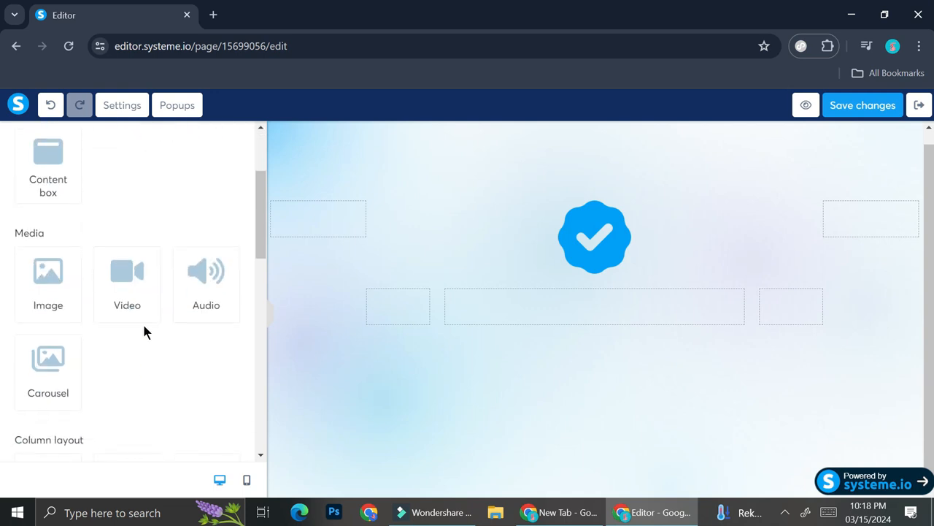
{"action": "left_click", "coordinate": [126, 290]}
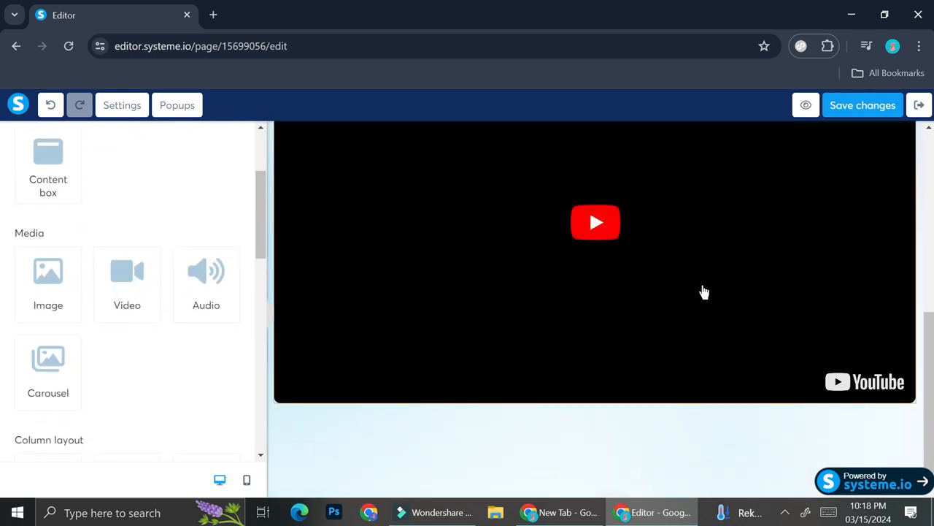
{"action": "scroll", "coordinate": [703, 292], "scroll_direction": "up", "scroll_amount": 2}
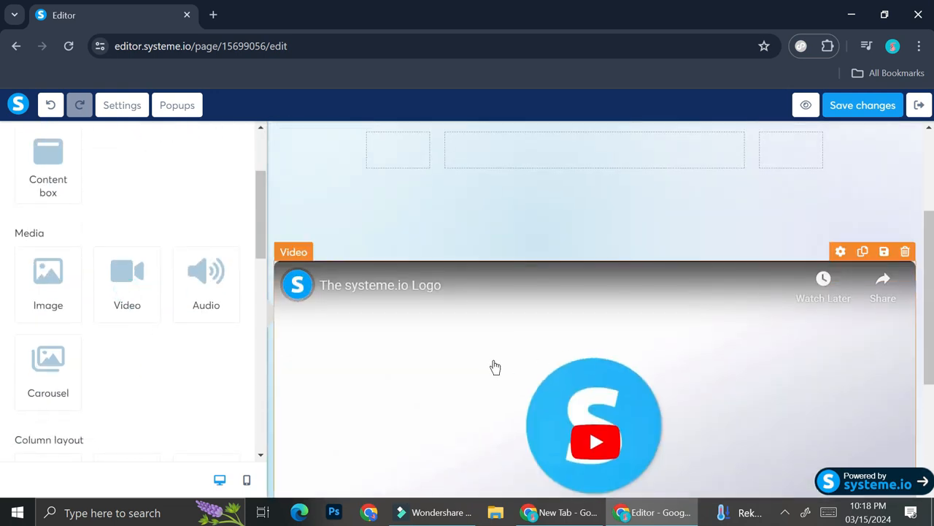
{"action": "left_click", "coordinate": [492, 361]}
{"action": "left_click", "coordinate": [457, 319]}
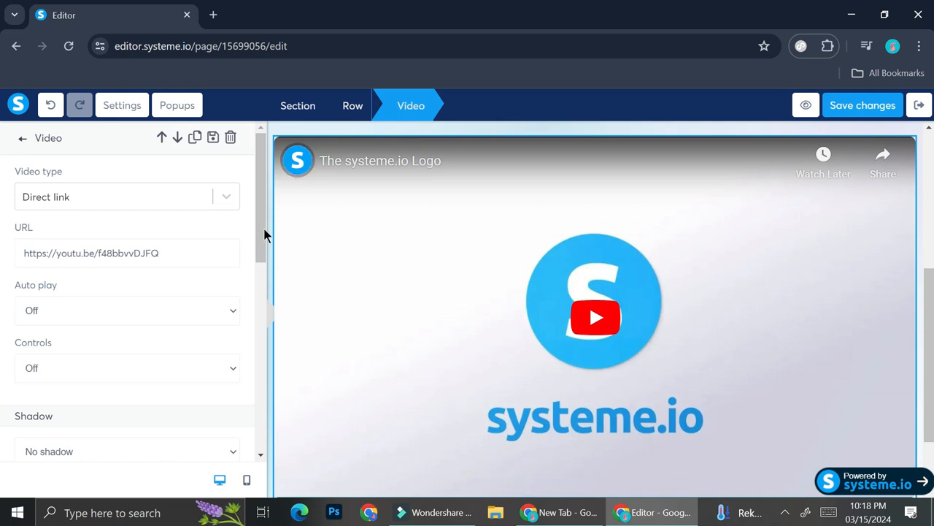
- Review the video's source type options and its URL, auto play, controls, shadow and border settings
{"action": "left_click", "coordinate": [218, 198]}
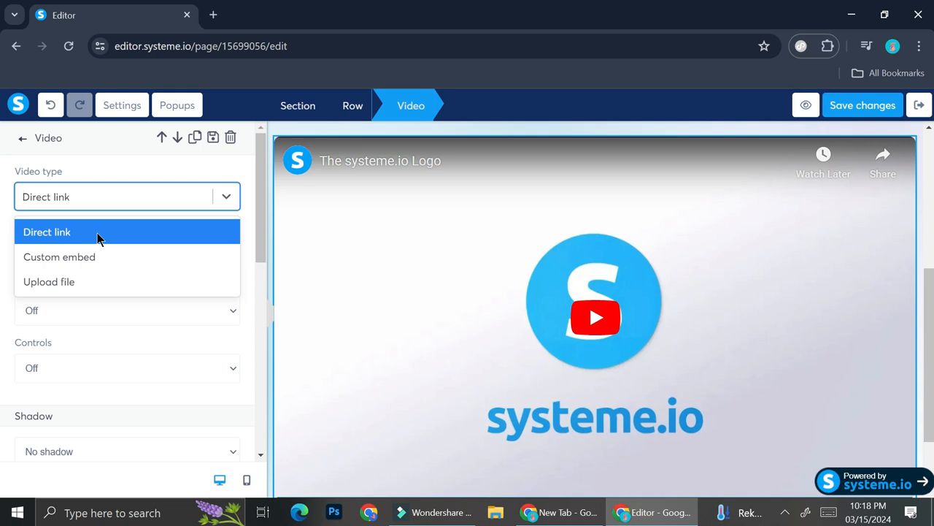
{"action": "left_click", "coordinate": [158, 203]}
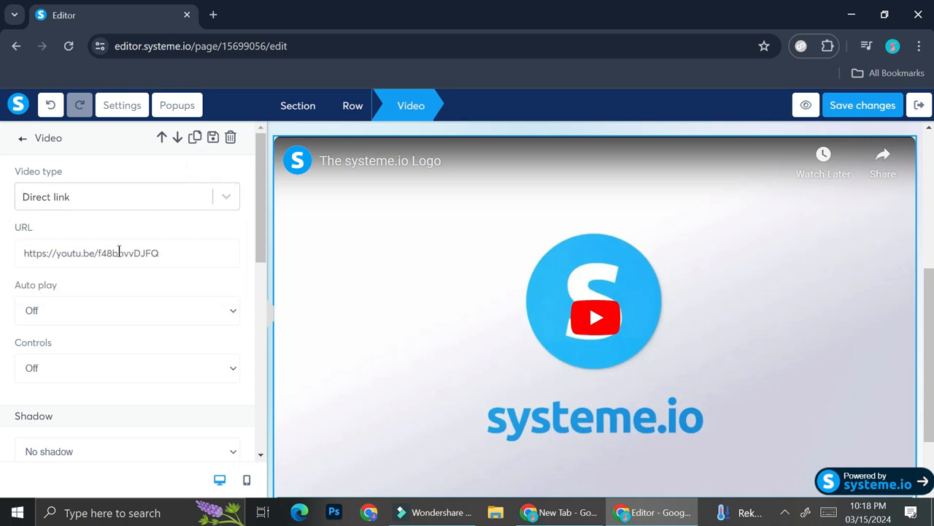
{"action": "left_click", "coordinate": [231, 194]}
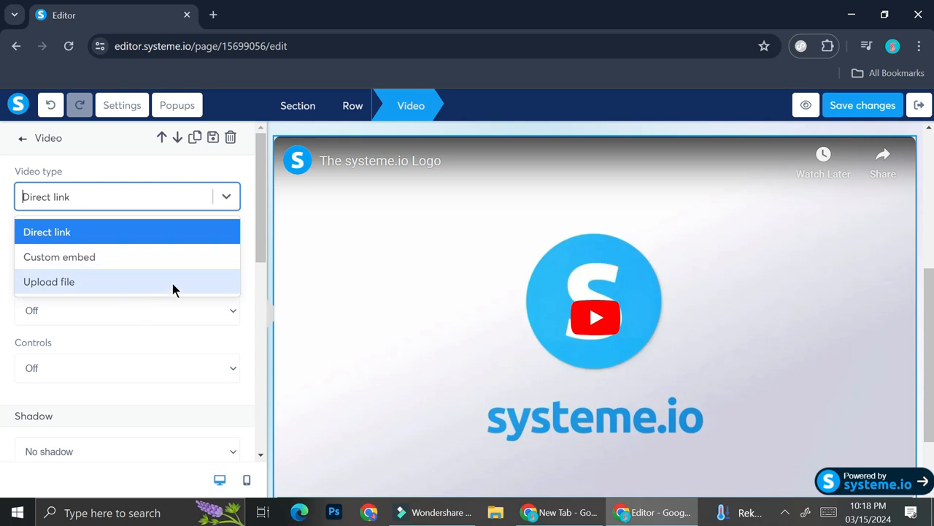
{"action": "left_click", "coordinate": [237, 177]}
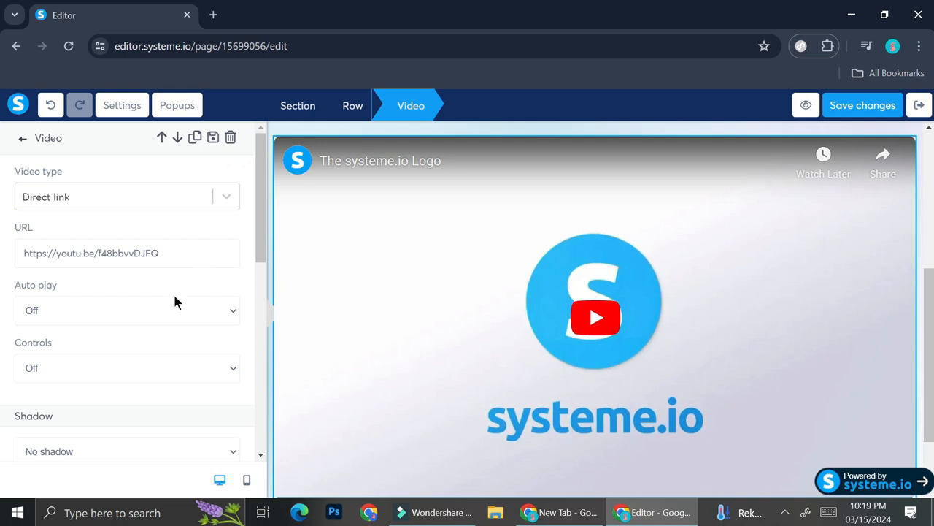
{"action": "scroll", "coordinate": [174, 297], "scroll_direction": "down", "scroll_amount": 1}
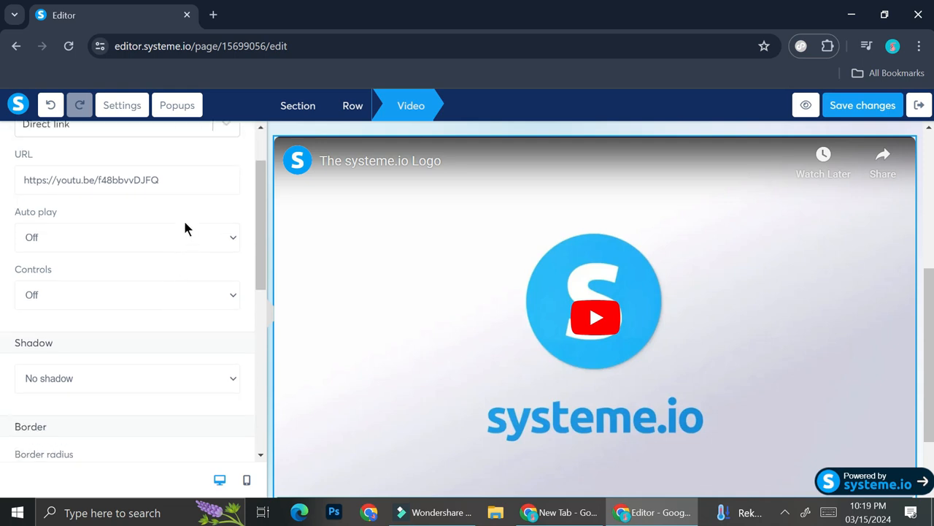
{"action": "scroll", "coordinate": [135, 303], "scroll_direction": "down", "scroll_amount": 1}
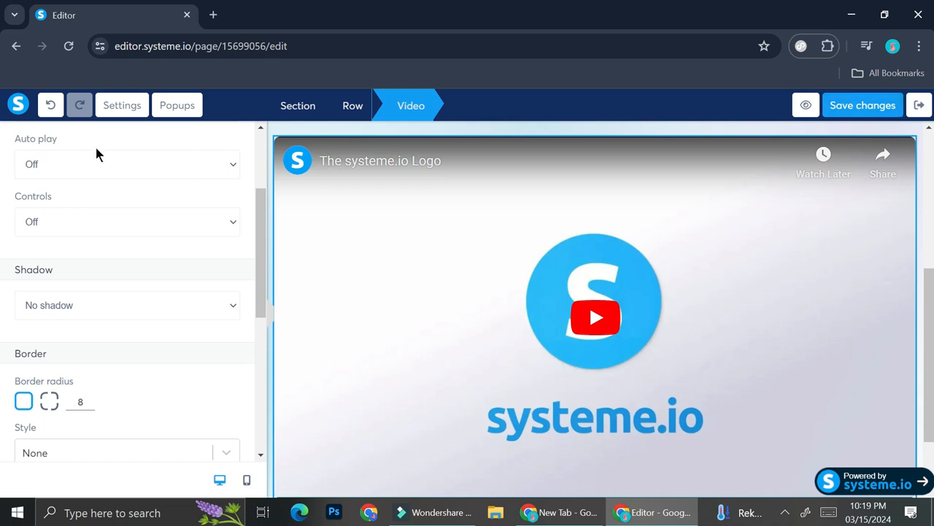
- Add a button element below the video and open its settings
{"action": "left_click", "coordinate": [523, 129]}
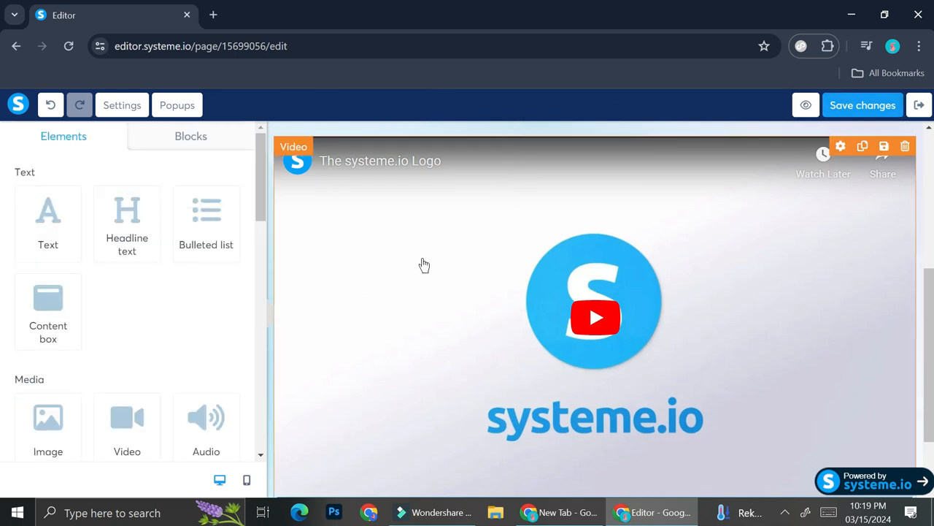
{"action": "scroll", "coordinate": [421, 269], "scroll_direction": "down", "scroll_amount": 2}
{"action": "scroll", "coordinate": [100, 329], "scroll_direction": "down", "scroll_amount": 5}
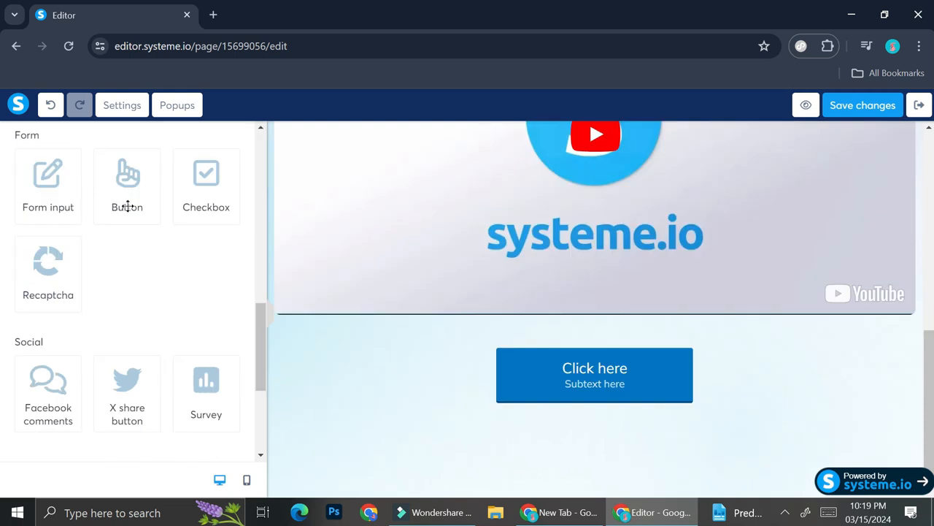
{"action": "left_click", "coordinate": [621, 377]}
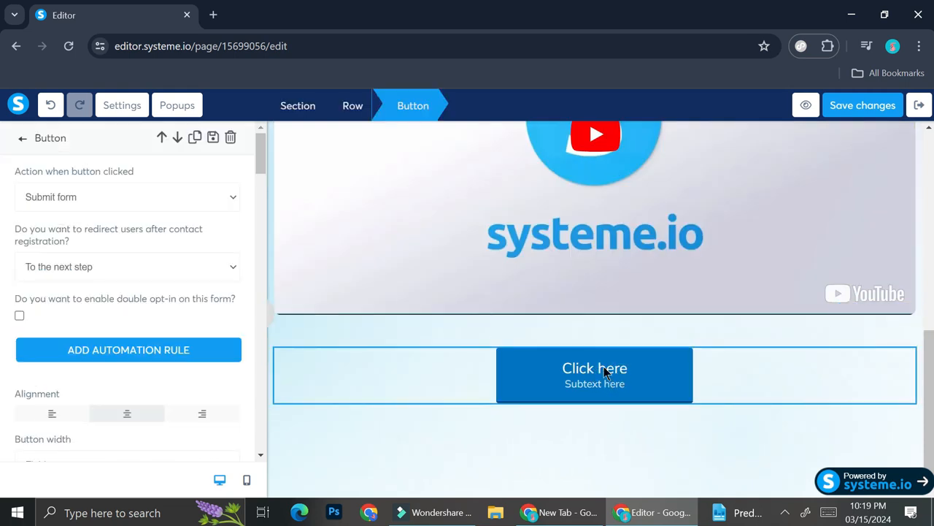
{"action": "left_click", "coordinate": [605, 372]}
{"action": "left_click", "coordinate": [605, 372]}
{"action": "left_click", "coordinate": [605, 372]}
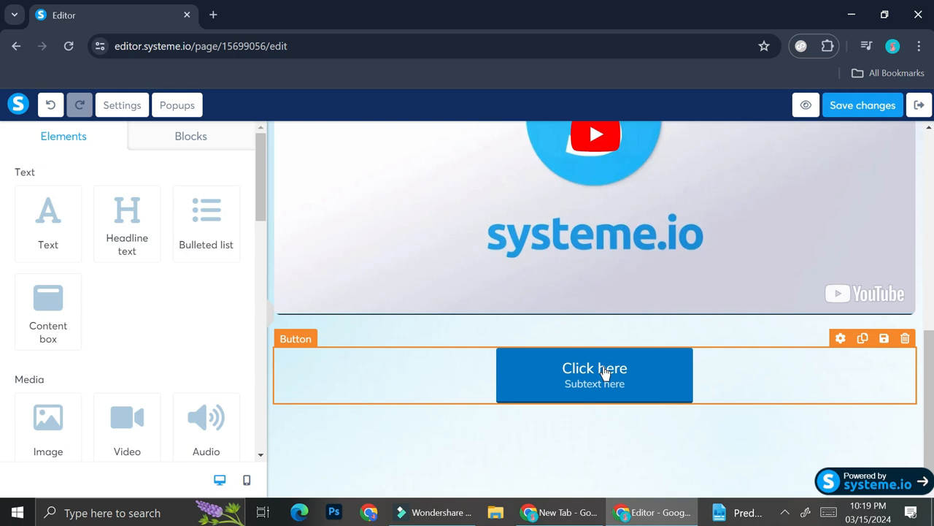
{"action": "left_click", "coordinate": [597, 373]}
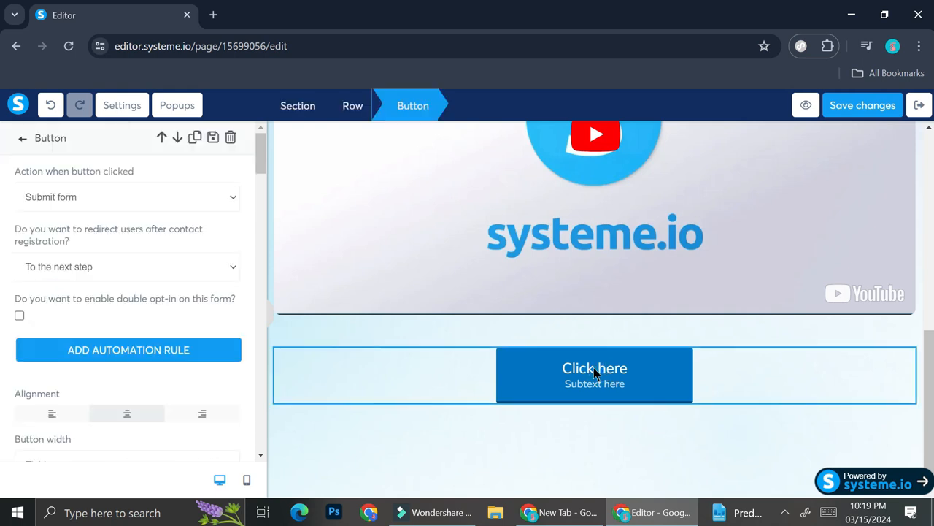
- Set the button's action to Open URL and make it open in a new window
{"action": "left_click", "coordinate": [187, 197]}
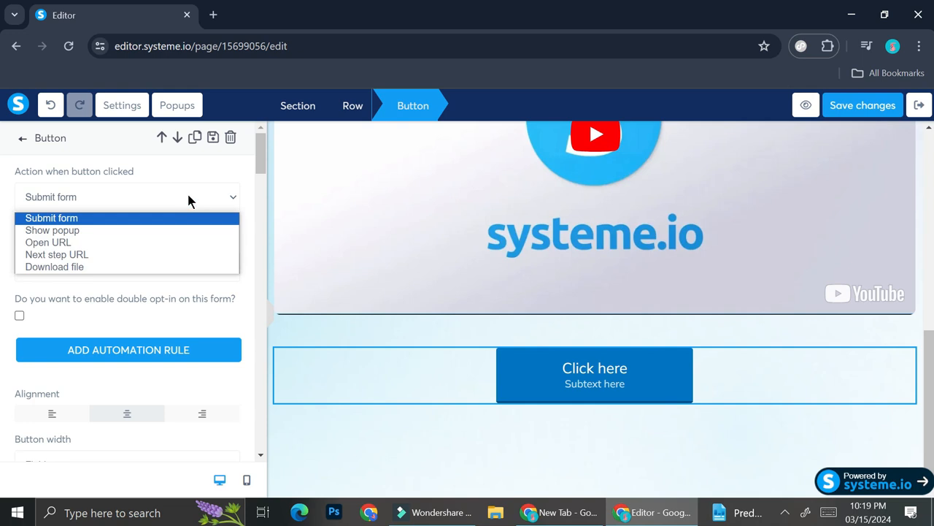
{"action": "left_click", "coordinate": [55, 246]}
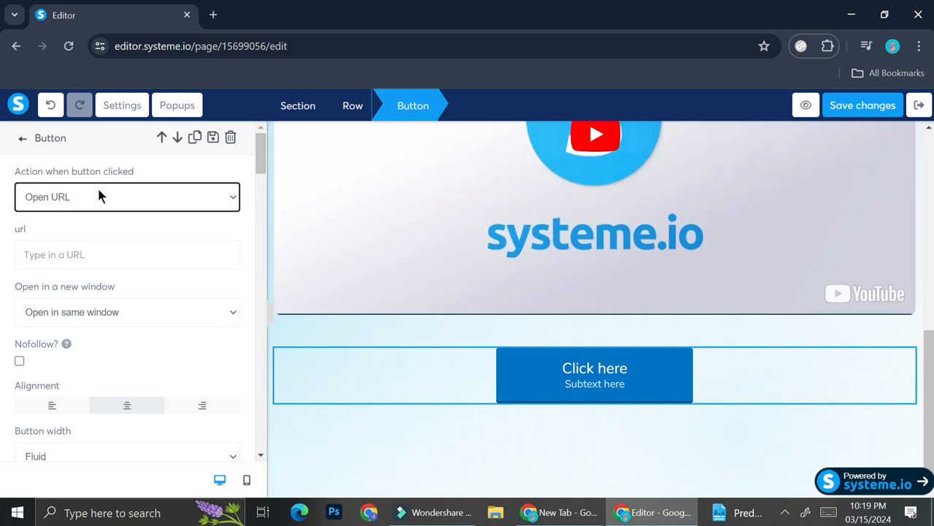
{"action": "left_click", "coordinate": [111, 248]}
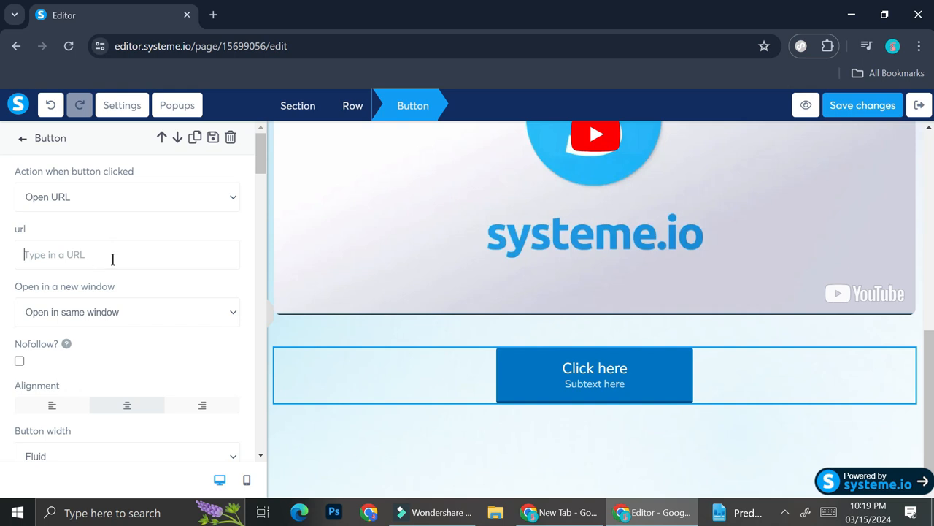
{"action": "left_click", "coordinate": [172, 318]}
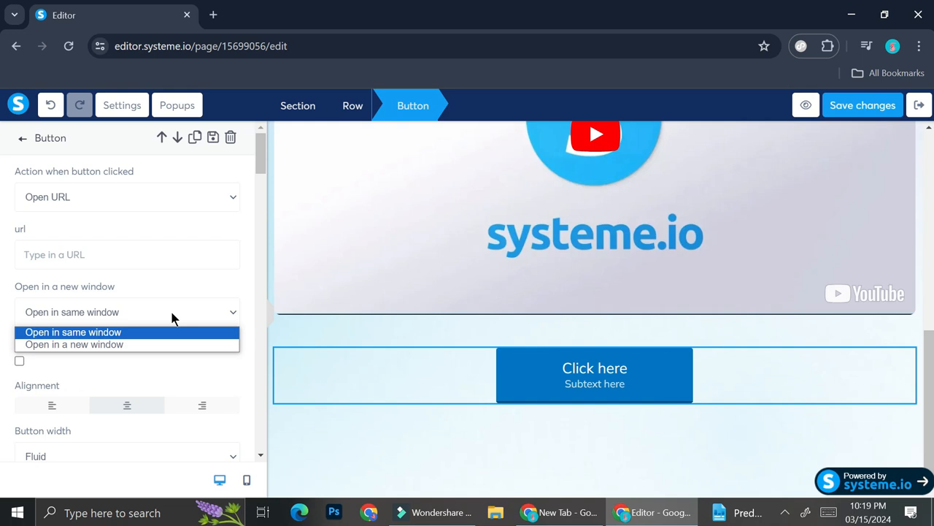
{"action": "left_click", "coordinate": [135, 343]}
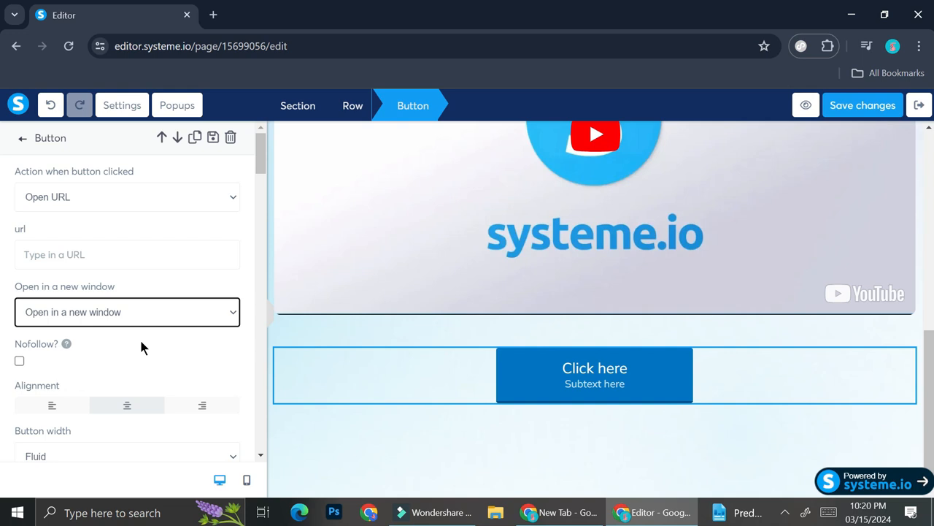
- Change the button text to "Product 1"
{"action": "scroll", "coordinate": [150, 344], "scroll_direction": "down", "scroll_amount": 3}
{"action": "scroll", "coordinate": [169, 339], "scroll_direction": "down", "scroll_amount": 4}
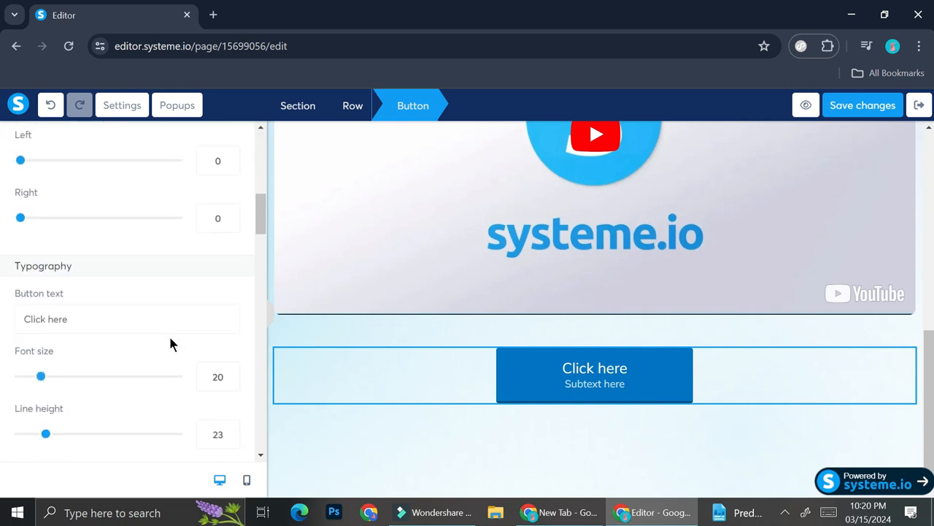
{"action": "triple_click", "coordinate": [164, 325]}
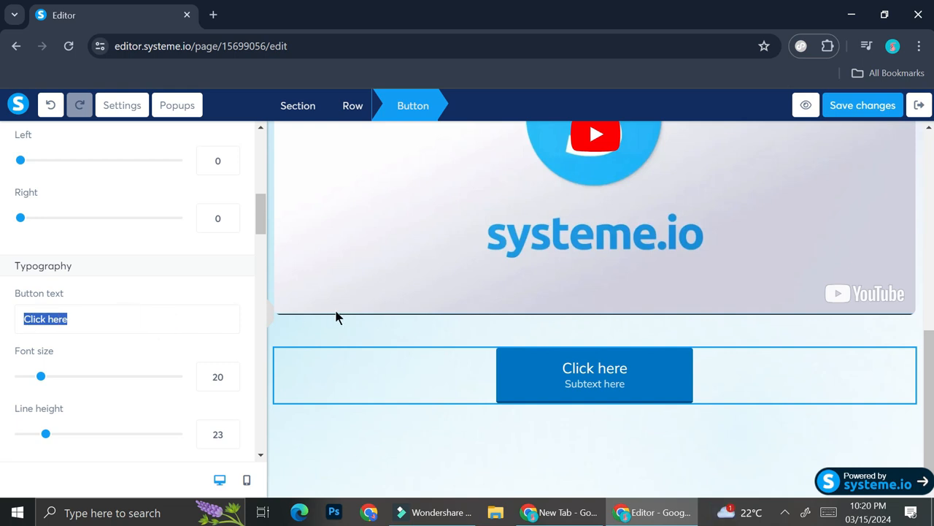
{"action": "type", "text": "P"}
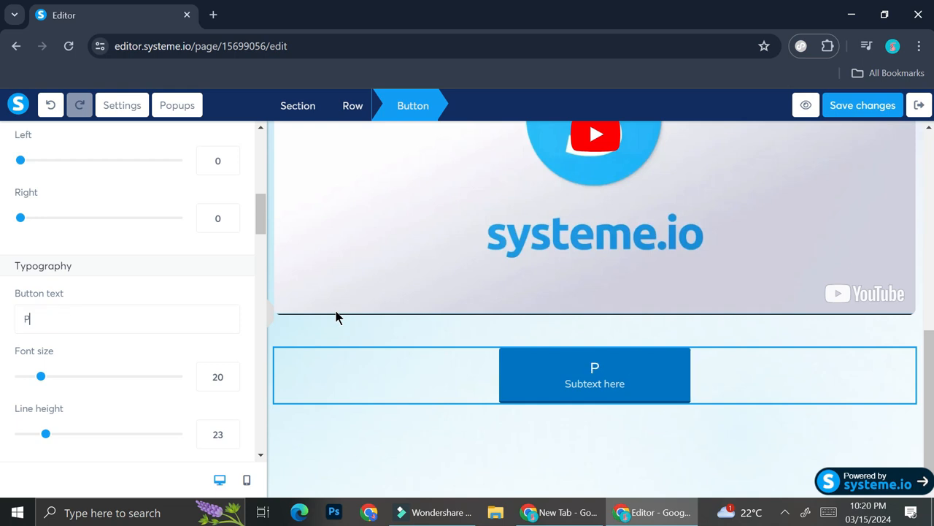
{"action": "type", "text": "roduct 1"}
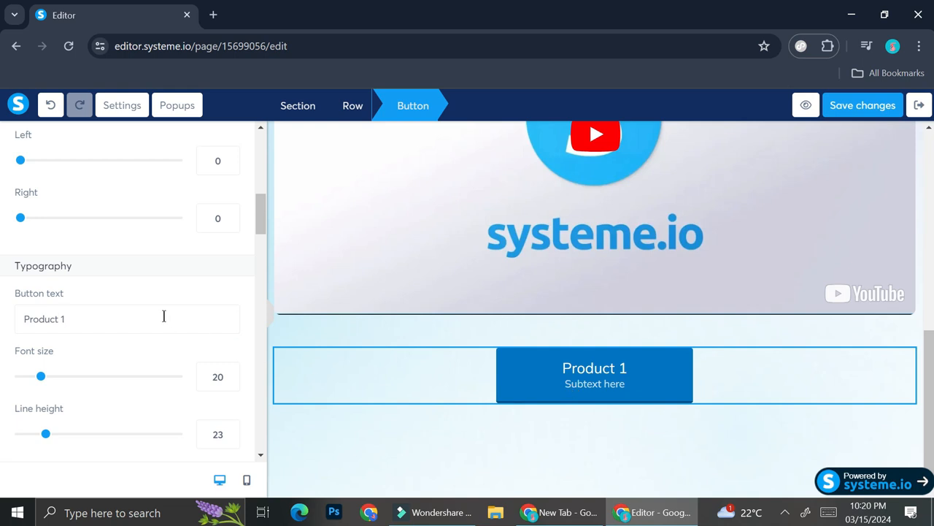
- Replace the button's subtext with "20% Off"
{"action": "scroll", "coordinate": [165, 318], "scroll_direction": "down", "scroll_amount": 1}
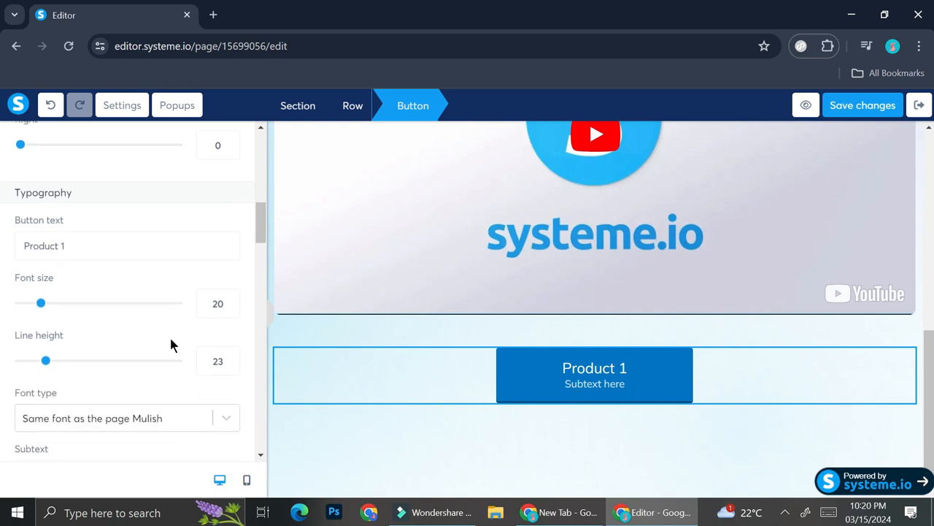
{"action": "scroll", "coordinate": [169, 341], "scroll_direction": "down", "scroll_amount": 3}
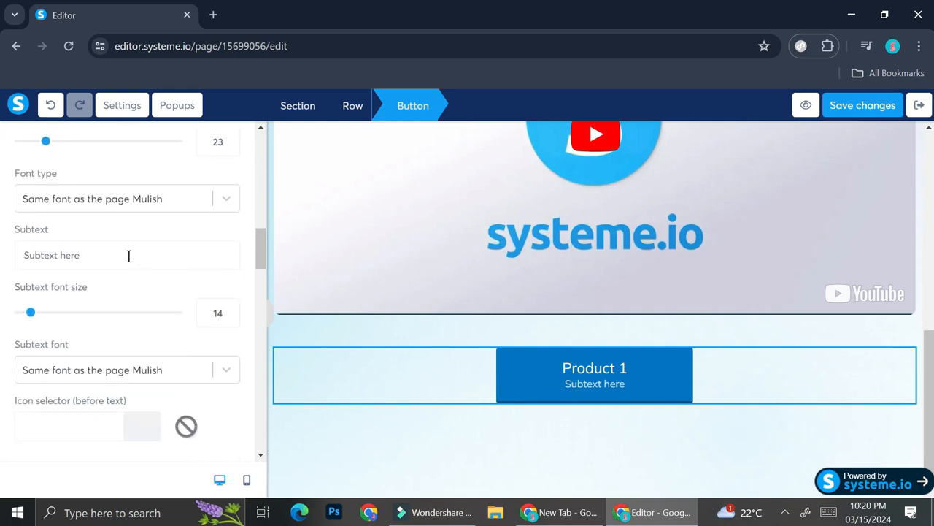
{"action": "left_click_drag", "start_coordinate": [129, 255], "coordinate": [36, 244]}
{"action": "key", "text": "BackSpace"}
{"action": "key", "text": "BackSpace"}
{"action": "key", "text": "BackSpace"}
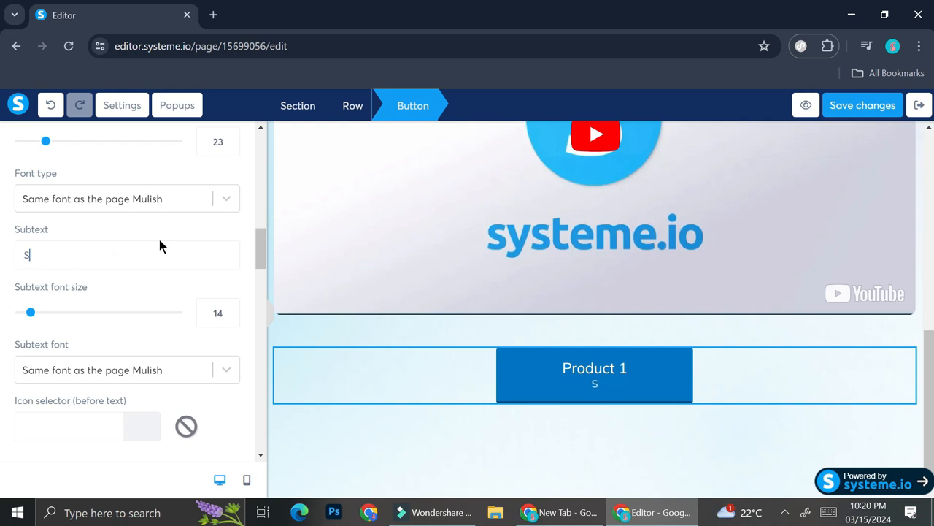
{"action": "type", "text": "20% Discount"}
{"action": "double_click", "coordinate": [127, 260]}
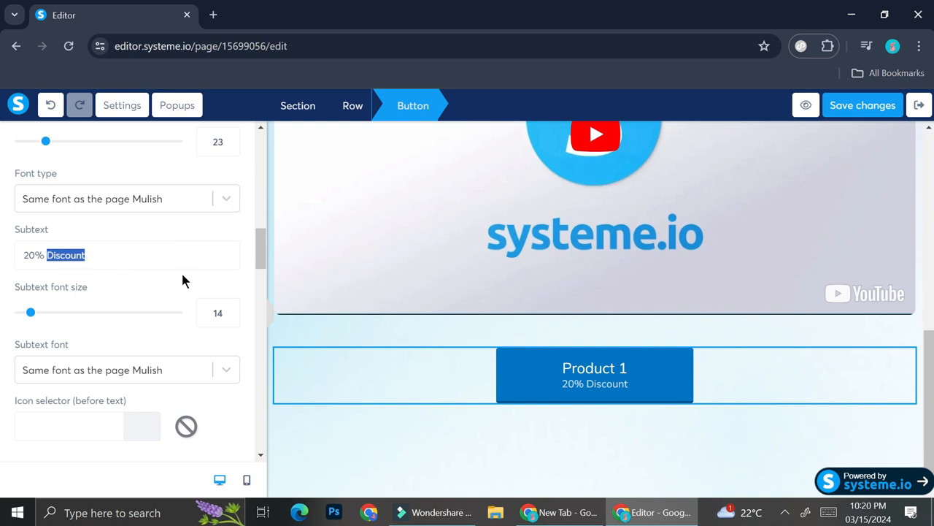
{"action": "type", "text": "Off"}
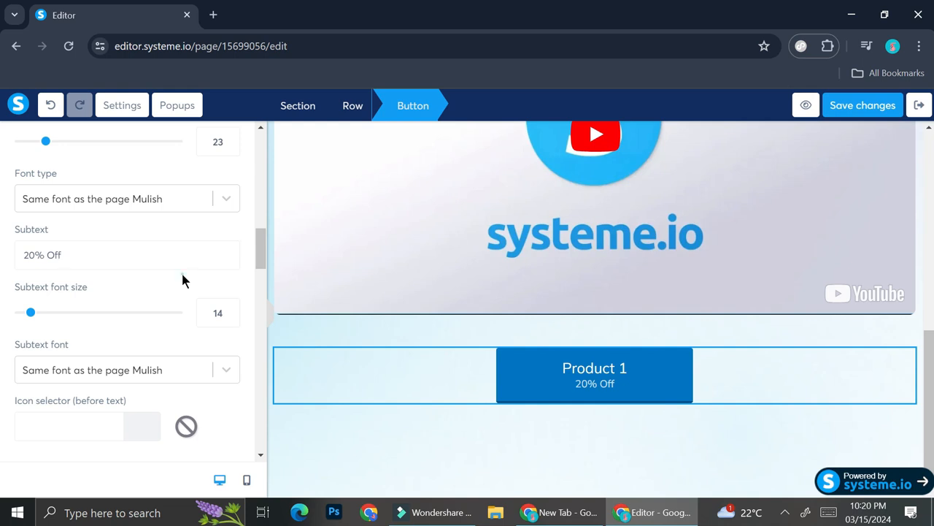
{"action": "scroll", "coordinate": [188, 270], "scroll_direction": "down", "scroll_amount": 1}
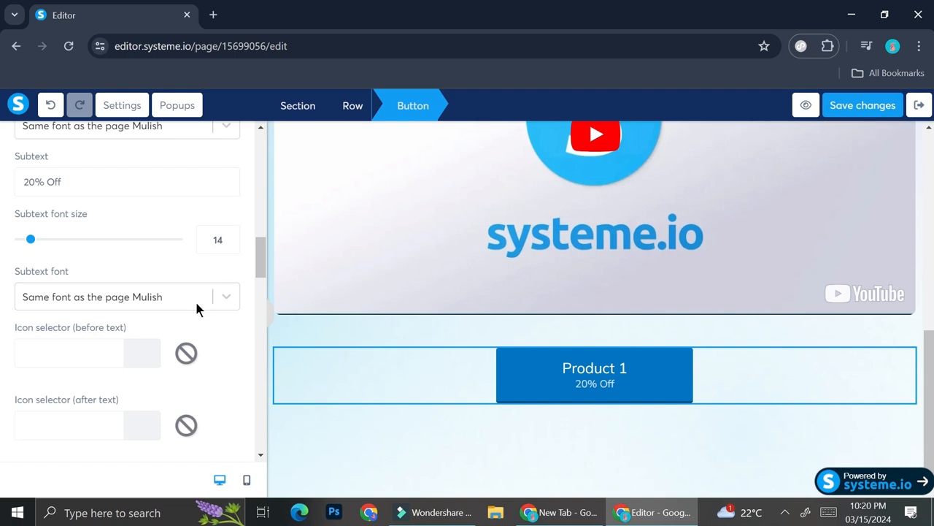
{"action": "scroll", "coordinate": [198, 309], "scroll_direction": "up", "scroll_amount": 10}
- Add a text element below the Product 1 button, and save the page before exiting the editor
{"action": "left_click", "coordinate": [421, 463]}
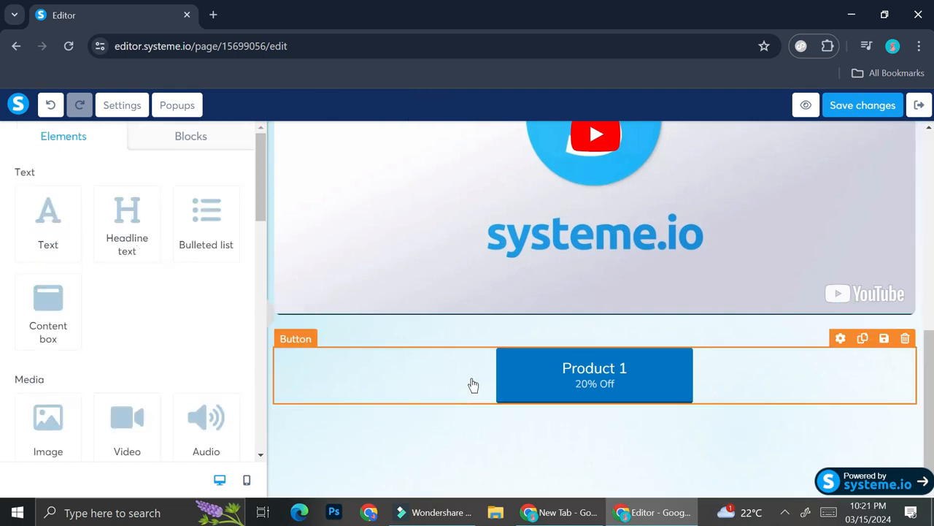
{"action": "left_click", "coordinate": [60, 215]}
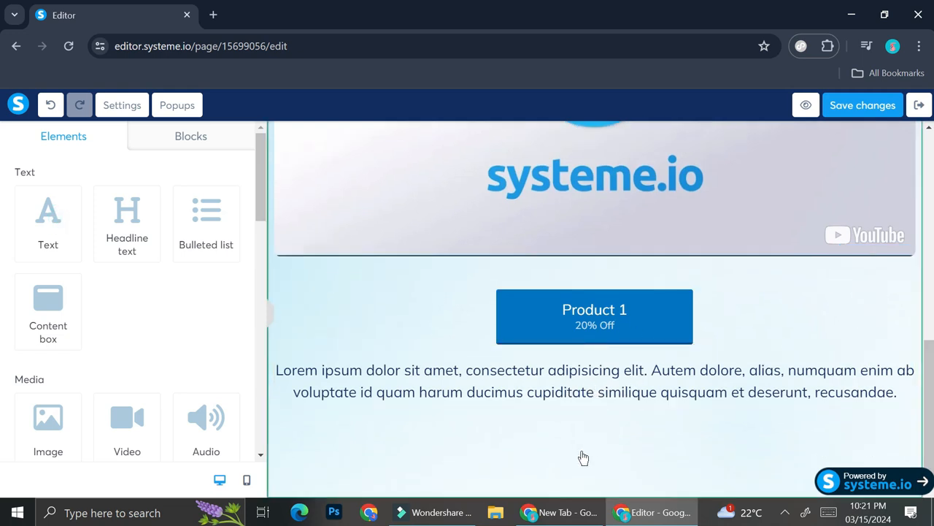
{"action": "left_click", "coordinate": [862, 109]}
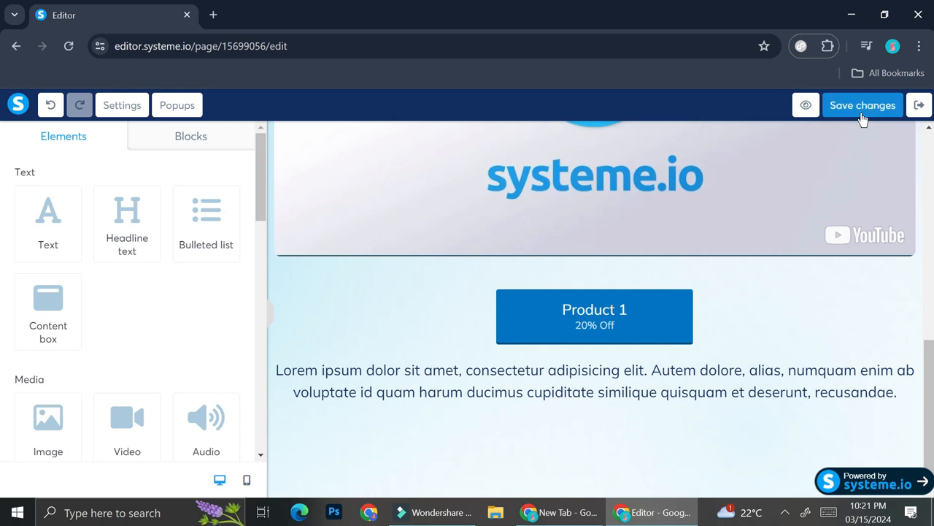
{"action": "left_click", "coordinate": [920, 105]}
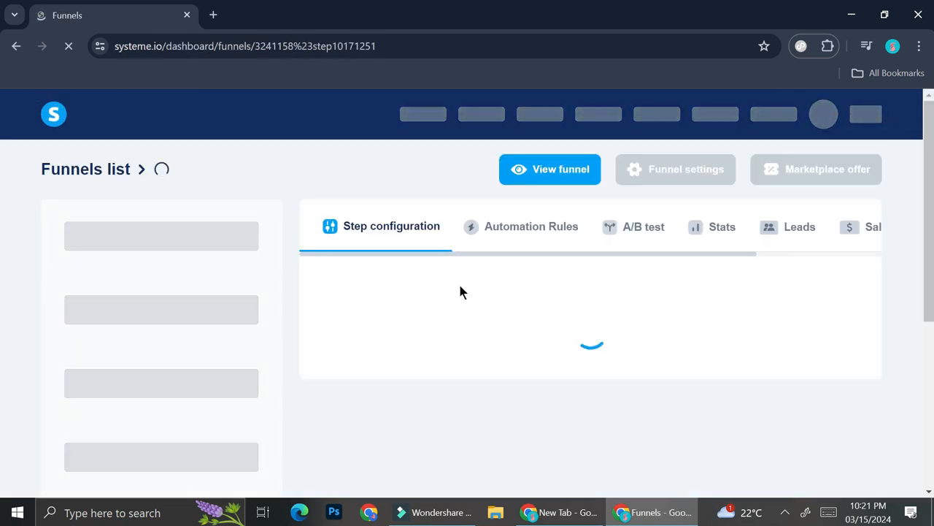
- Create a new automation workflow named "Product 1 Workflow"
{"action": "mouse_move", "coordinate": [604, 118]}
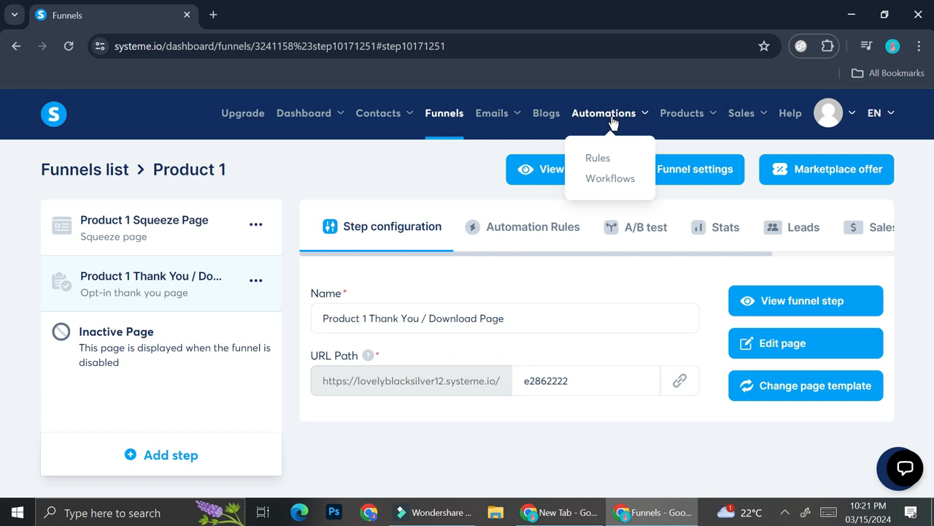
{"action": "left_click", "coordinate": [620, 181]}
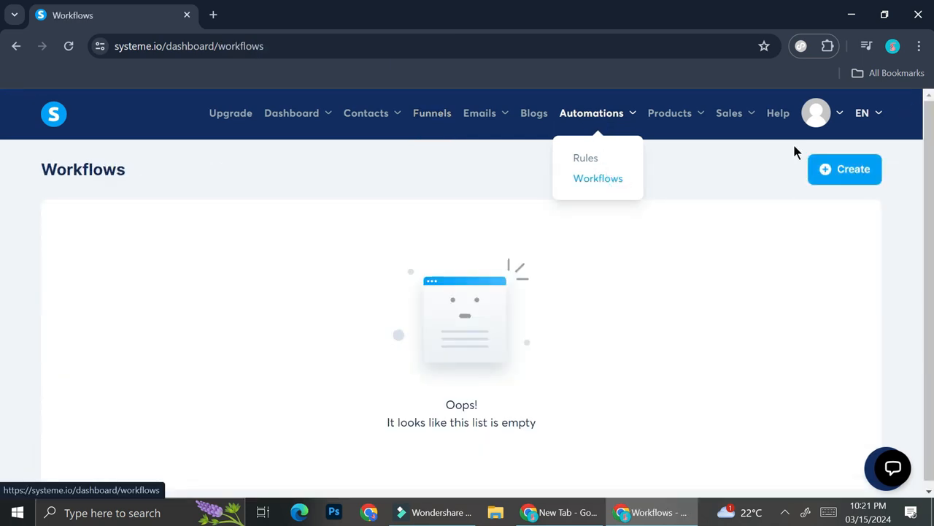
{"action": "left_click", "coordinate": [823, 170]}
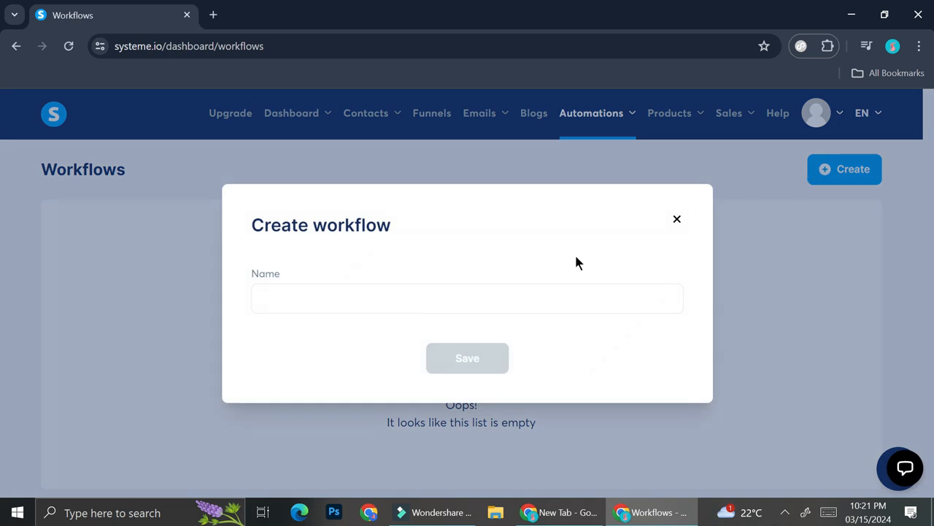
{"action": "left_click", "coordinate": [392, 294]}
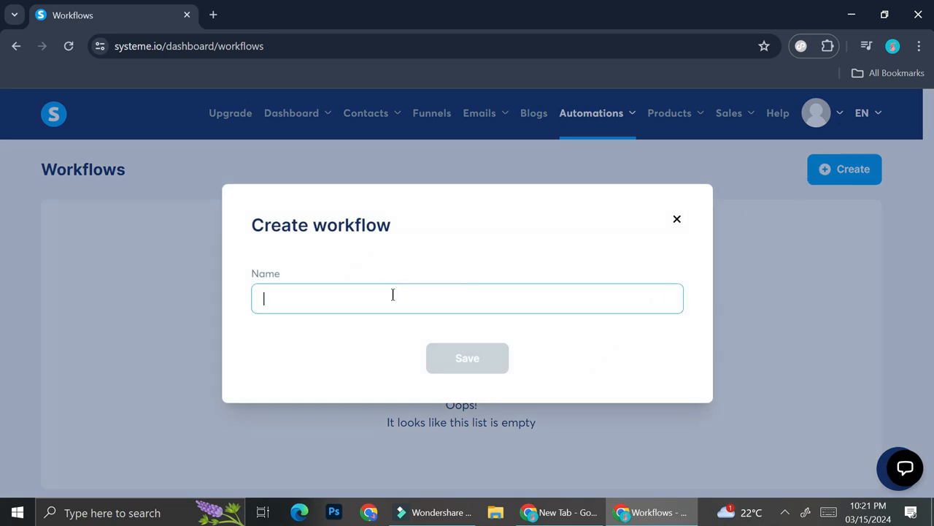
{"action": "type", "text": "Product"}
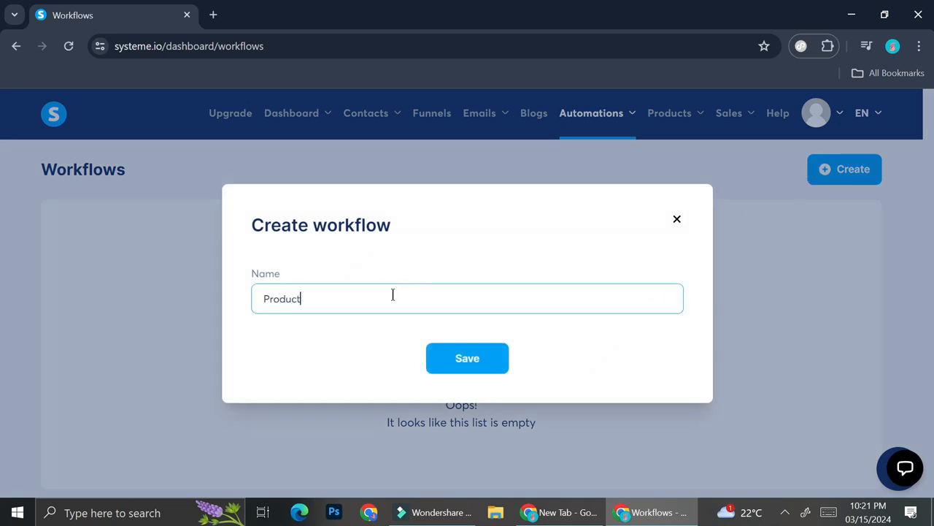
{"action": "type", "text": " 1 Workflow"}
{"action": "left_click", "coordinate": [439, 360]}
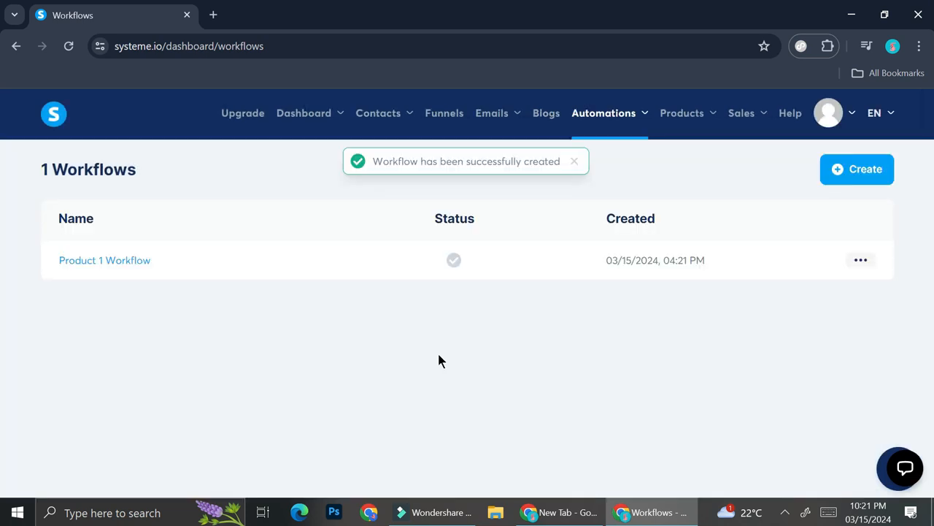
- Open Product 1 Workflow and create a "Funnel form subscribed" trigger for the Product 1 Squeeze Page
{"action": "left_click", "coordinate": [130, 261]}
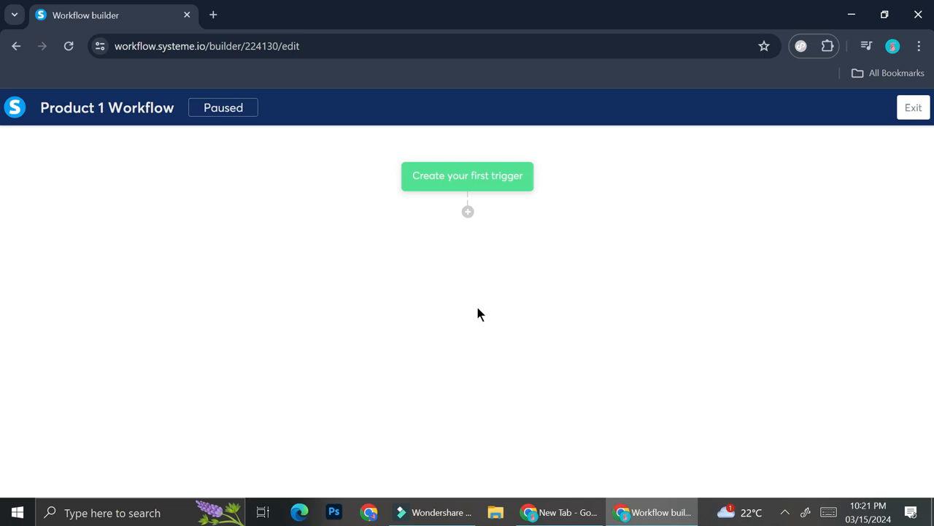
{"action": "left_click", "coordinate": [507, 189]}
{"action": "left_click", "coordinate": [470, 248]}
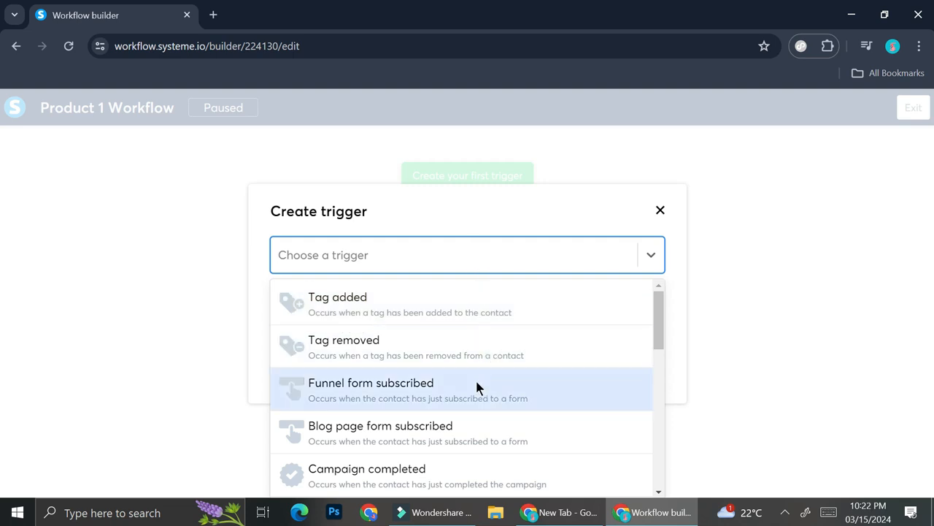
{"action": "left_click", "coordinate": [430, 387]}
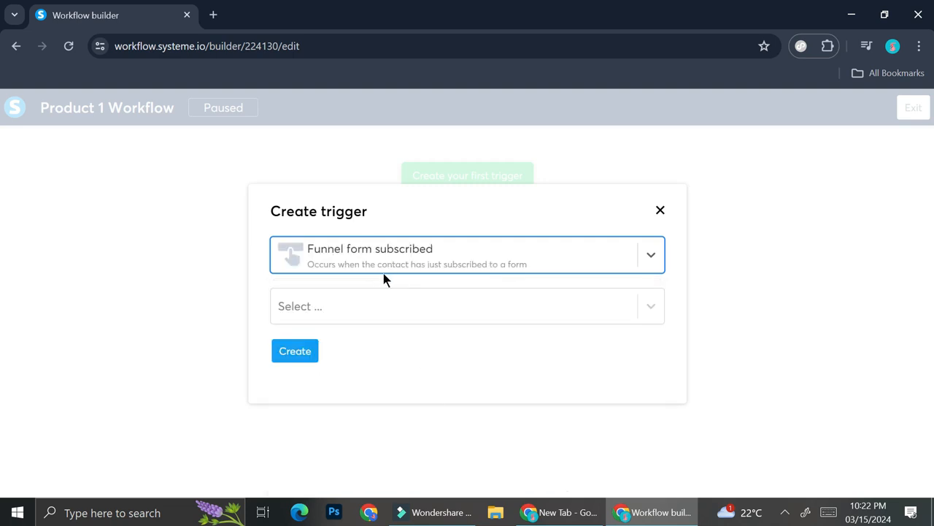
{"action": "left_click", "coordinate": [383, 306]}
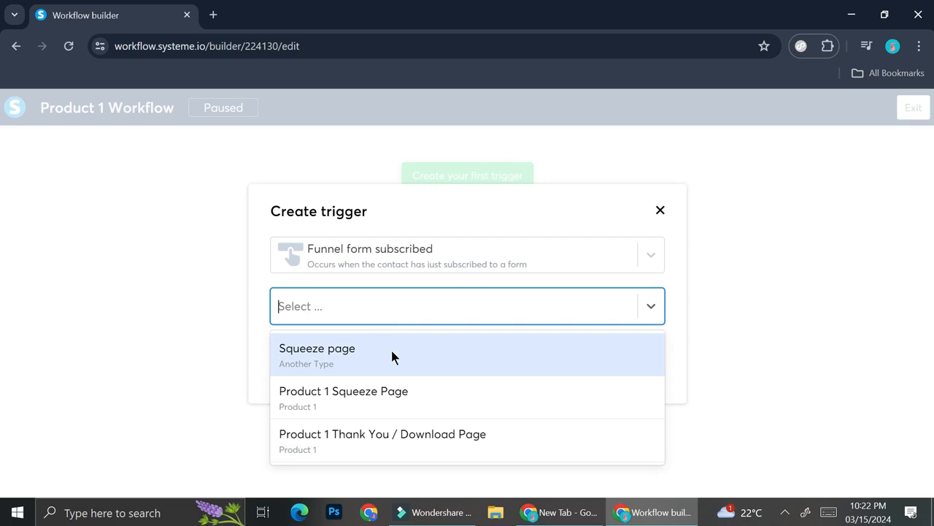
{"action": "left_click", "coordinate": [358, 397]}
{"action": "left_click", "coordinate": [294, 357]}
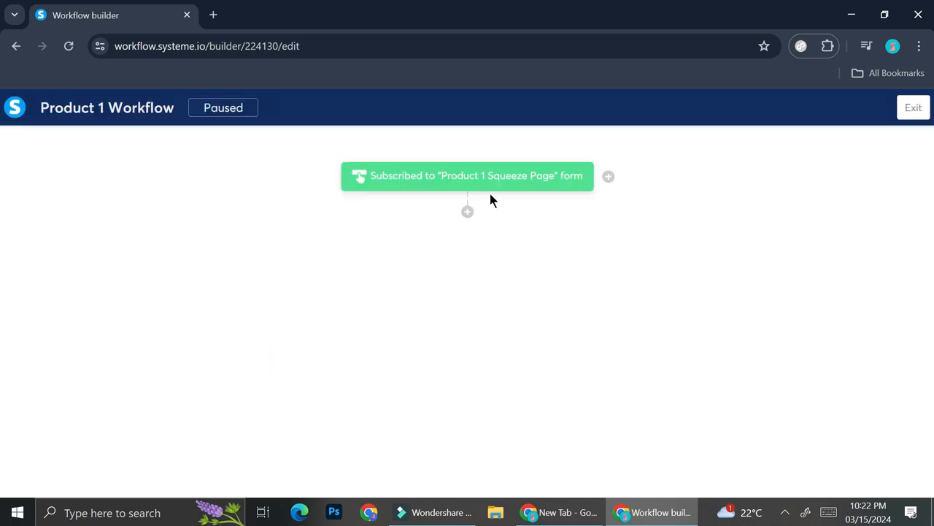
- Add an "Apply a tag" action below the trigger, using the "Interested in Product..." tag
{"action": "mouse_move", "coordinate": [418, 191]}
{"action": "left_click", "coordinate": [468, 212]}
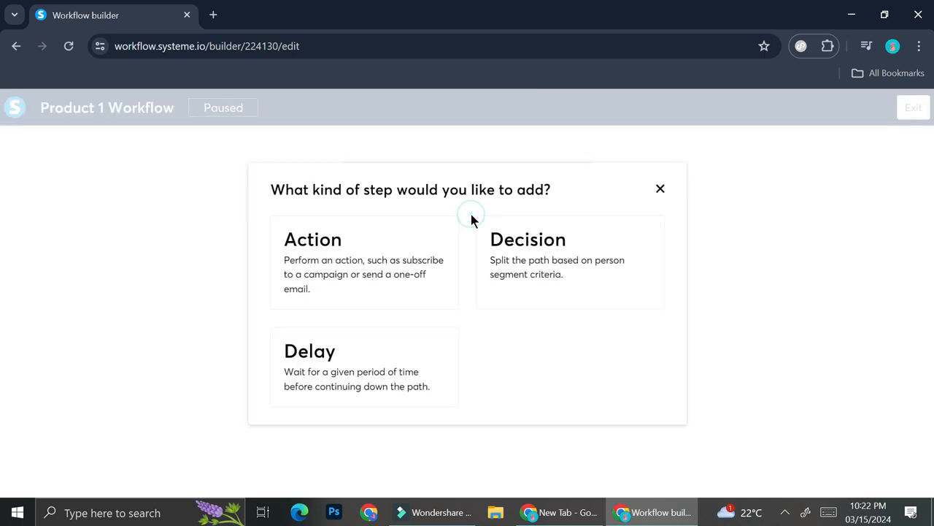
{"action": "left_click", "coordinate": [408, 274]}
{"action": "left_click", "coordinate": [379, 263]}
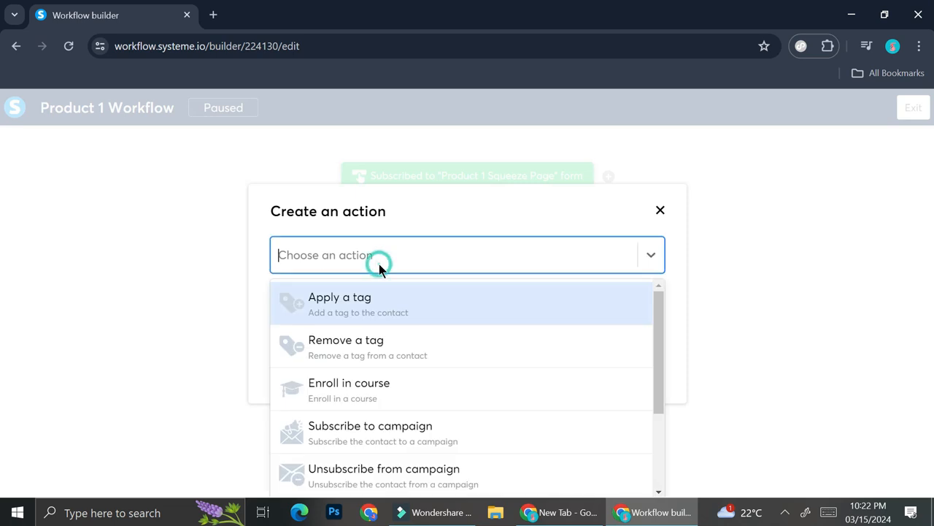
{"action": "left_click", "coordinate": [388, 319]}
{"action": "left_click", "coordinate": [375, 303]}
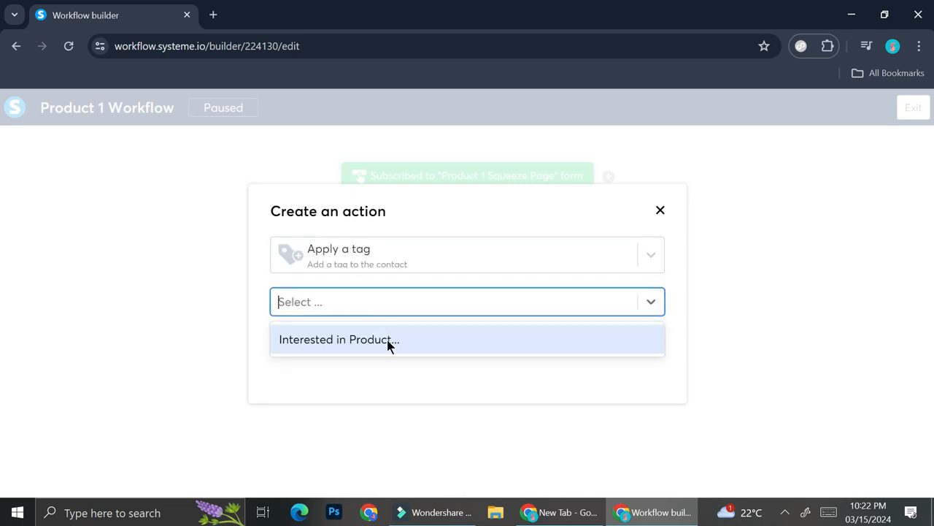
{"action": "left_click", "coordinate": [338, 333]}
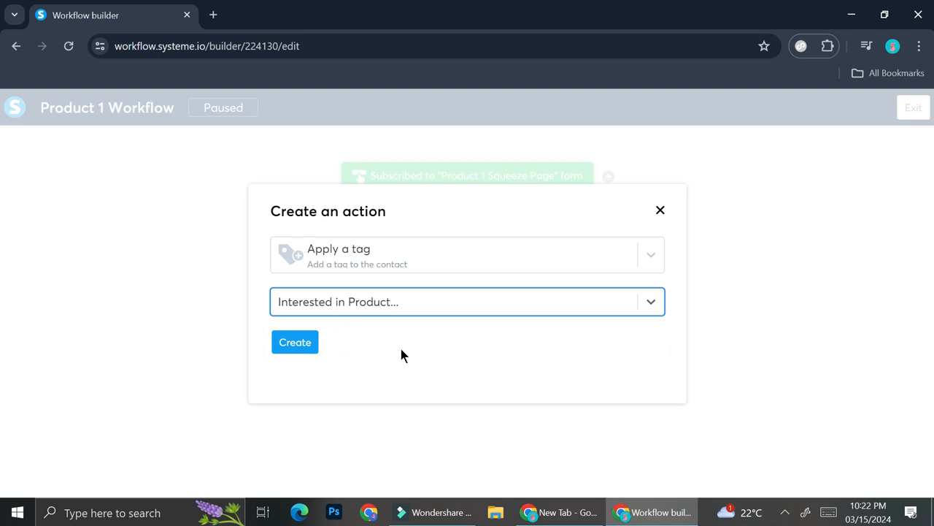
{"action": "left_click", "coordinate": [310, 345]}
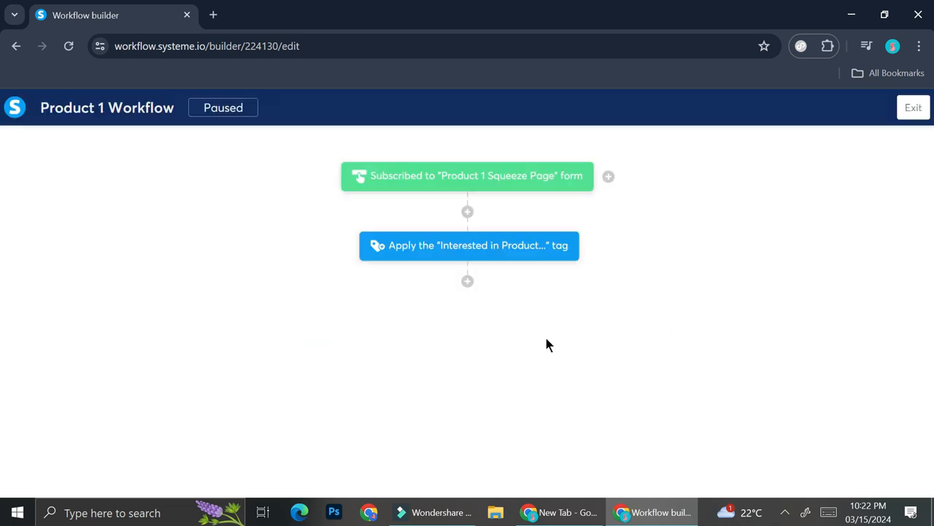
{"action": "left_click", "coordinate": [468, 282]}
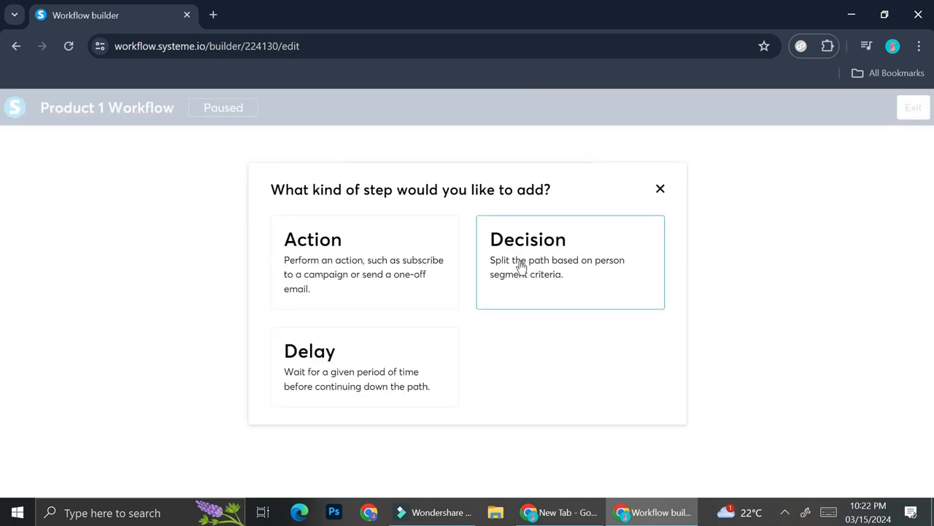
{"action": "left_click", "coordinate": [411, 289]}
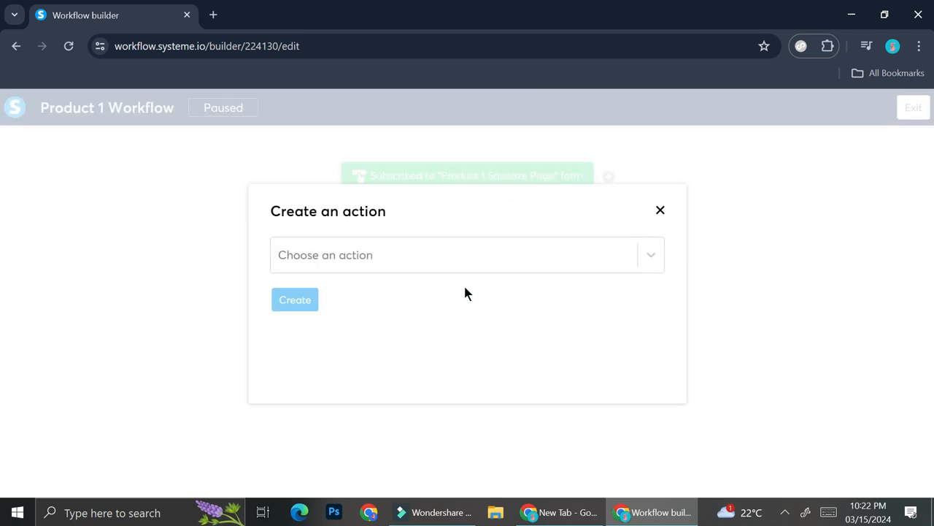
{"action": "left_click", "coordinate": [468, 265]}
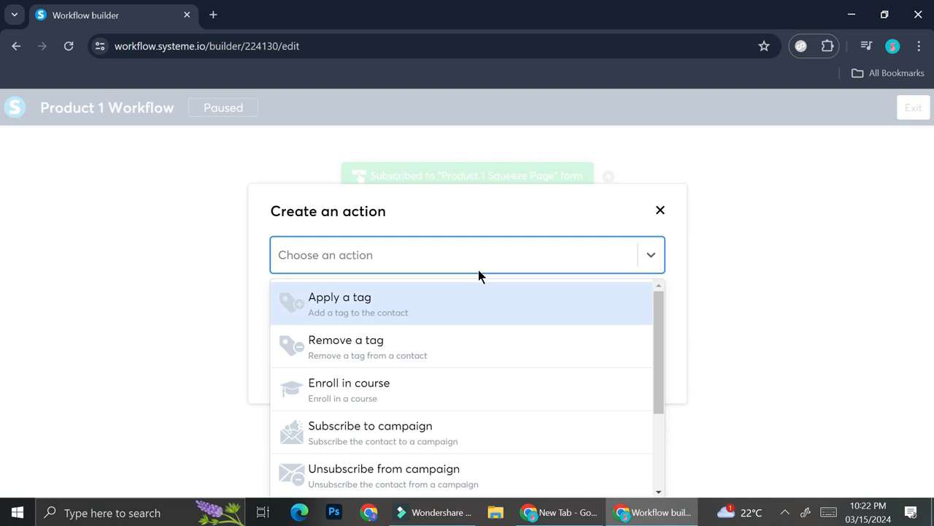
{"action": "left_click", "coordinate": [672, 220]}
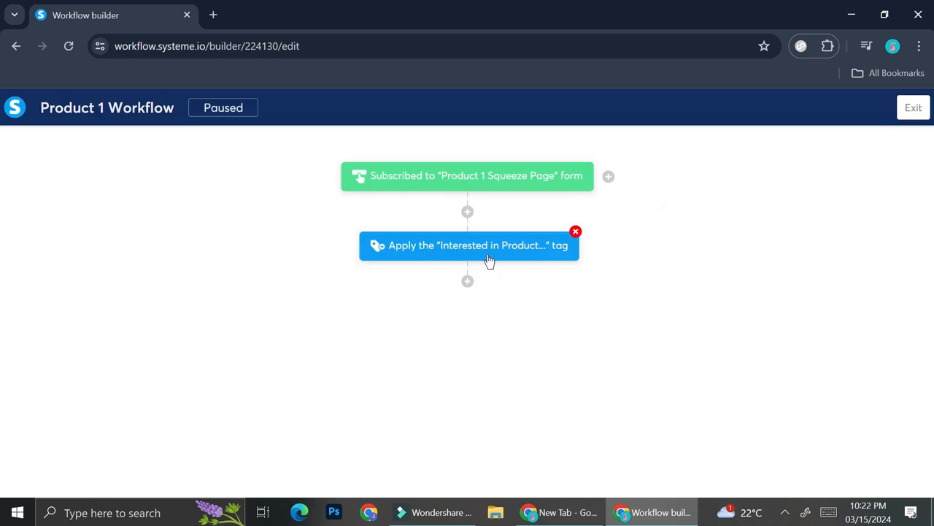
- Add a delay of 1 hour below the "Interested in Product..." tag action
{"action": "left_click", "coordinate": [468, 284]}
{"action": "left_click", "coordinate": [376, 385]}
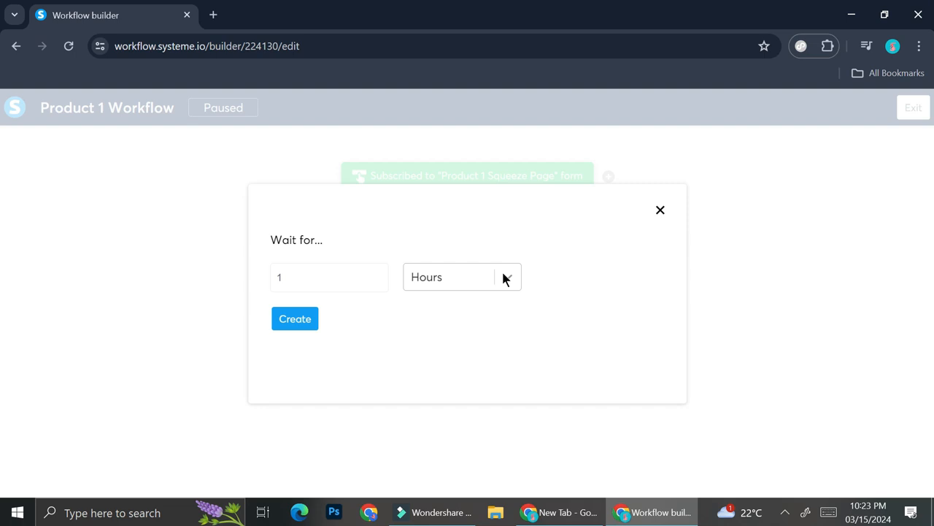
{"action": "left_click", "coordinate": [295, 329]}
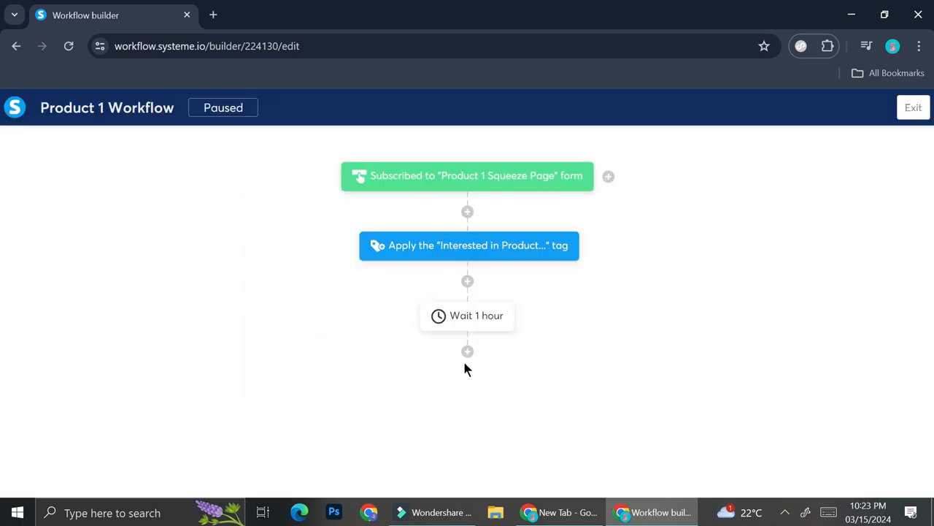
- Add a "Send an email" action below the delay, using the "Take a look at product 1" email
{"action": "left_click", "coordinate": [470, 354]}
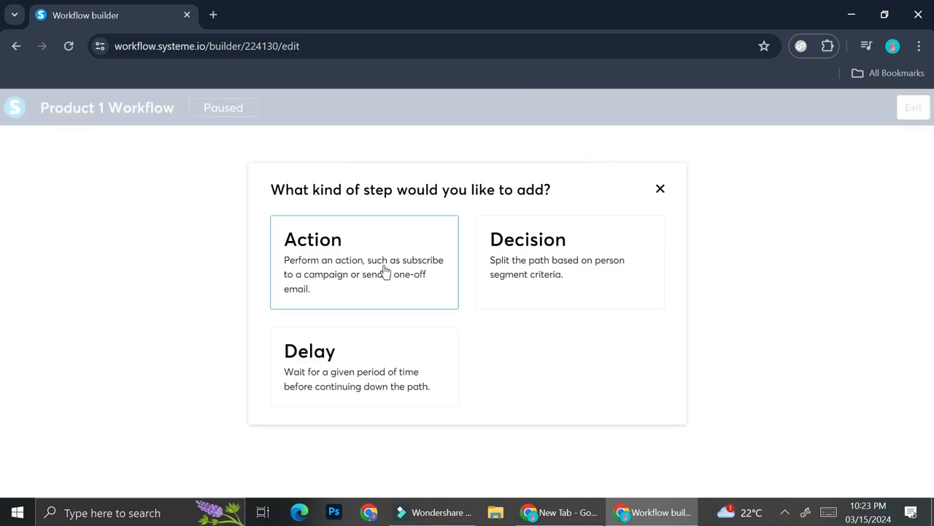
{"action": "left_click", "coordinate": [385, 271]}
{"action": "left_click", "coordinate": [382, 263]}
{"action": "scroll", "coordinate": [392, 337], "scroll_direction": "down", "scroll_amount": 1}
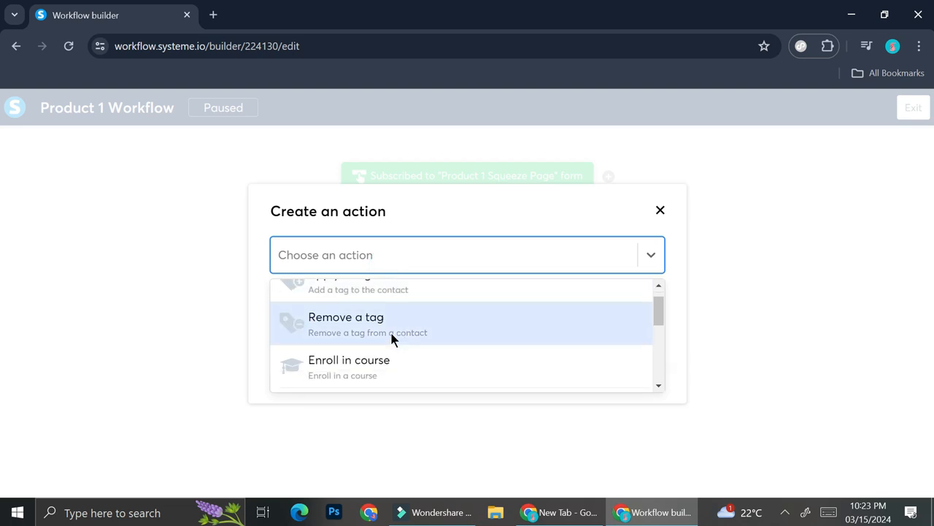
{"action": "scroll", "coordinate": [392, 336], "scroll_direction": "down", "scroll_amount": 3}
{"action": "left_click", "coordinate": [390, 324]}
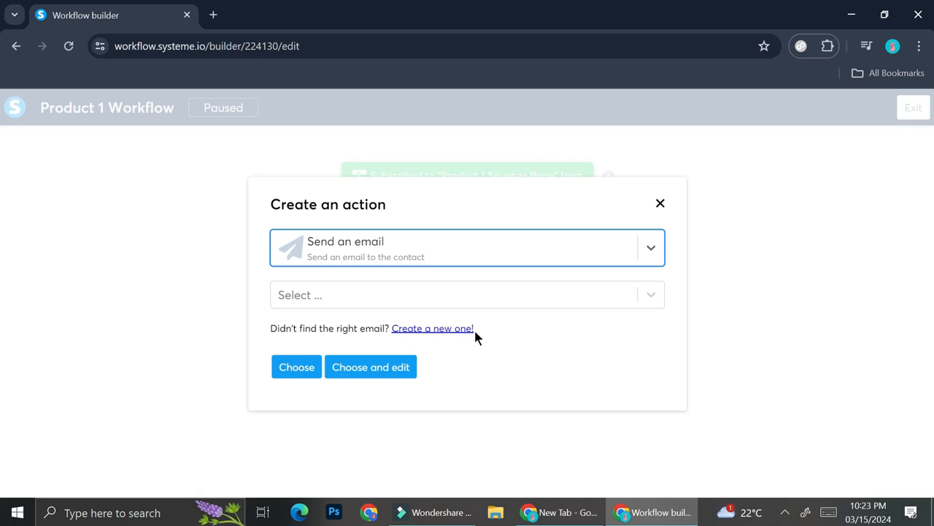
{"action": "left_click", "coordinate": [423, 296]}
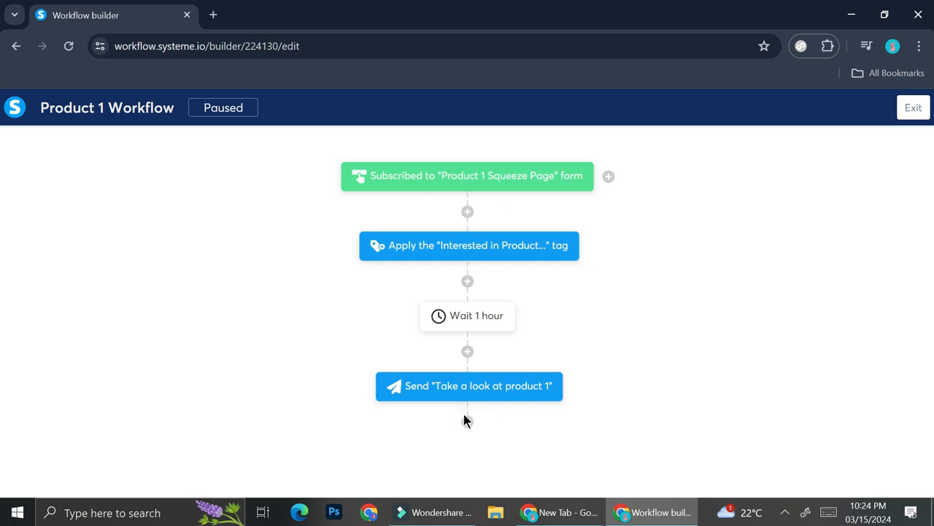
{"action": "left_click", "coordinate": [467, 421]}
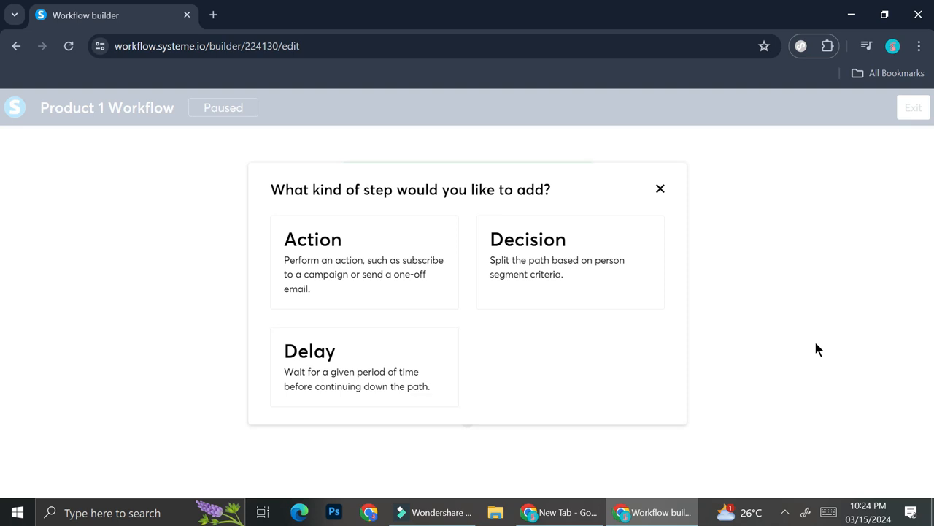
{"action": "left_click", "coordinate": [438, 301]}
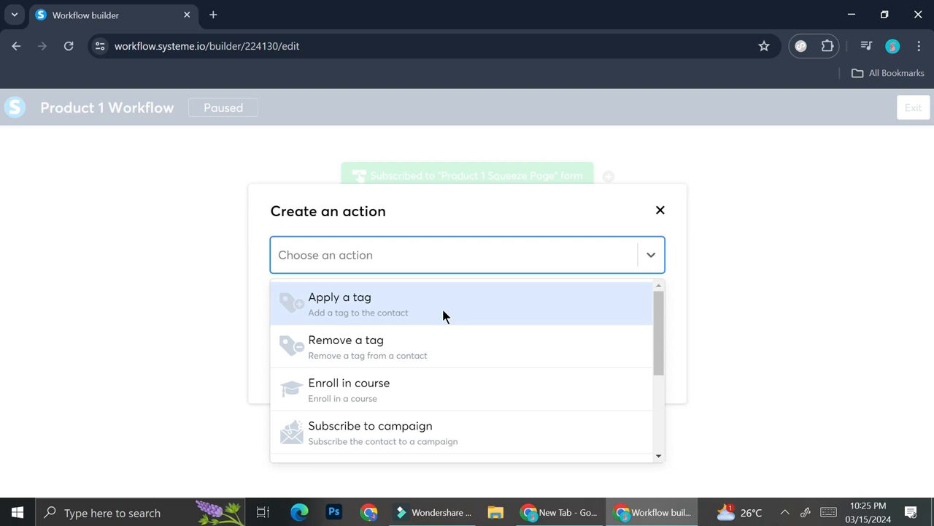
{"action": "scroll", "coordinate": [488, 398], "scroll_direction": "down", "scroll_amount": 3}
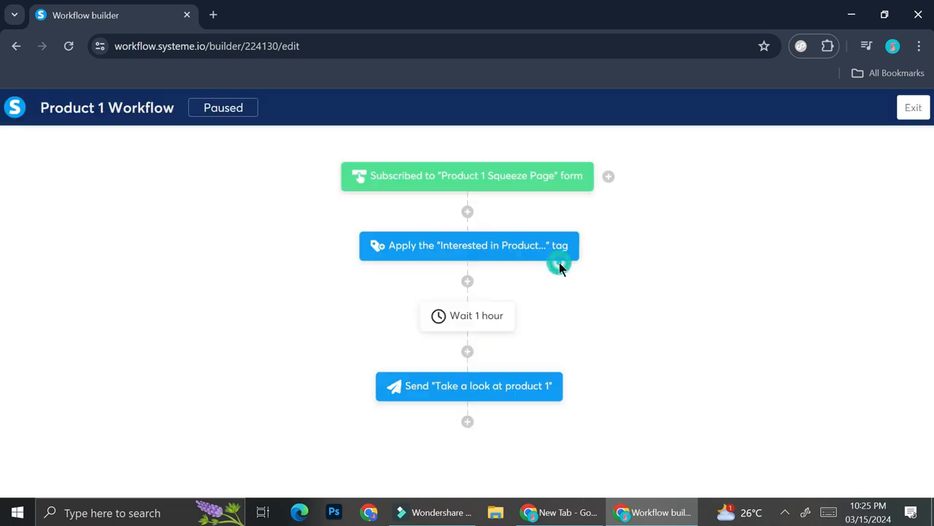
- Add a decision below the email action with the Tag filter set to "Contact tagged with" "Interested in Product..."
{"action": "left_click", "coordinate": [559, 264]}
{"action": "left_click", "coordinate": [299, 210]}
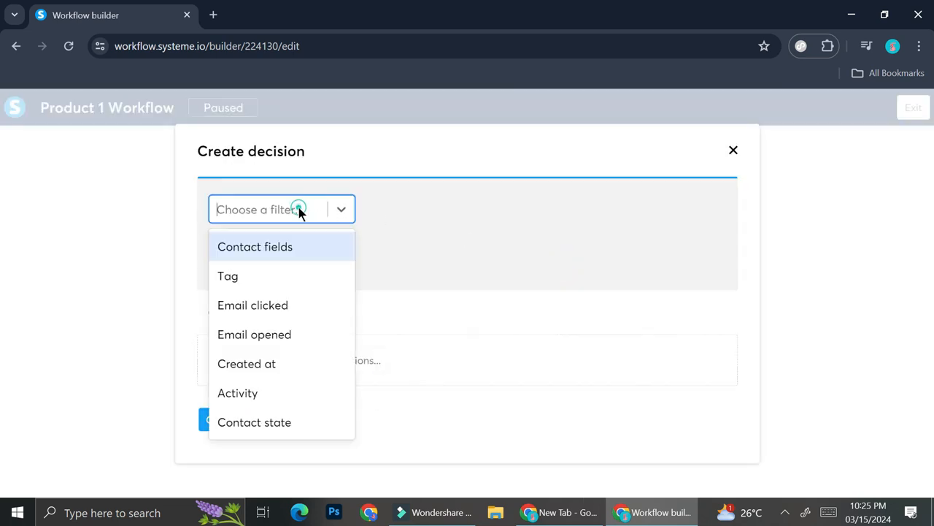
{"action": "left_click", "coordinate": [334, 276]}
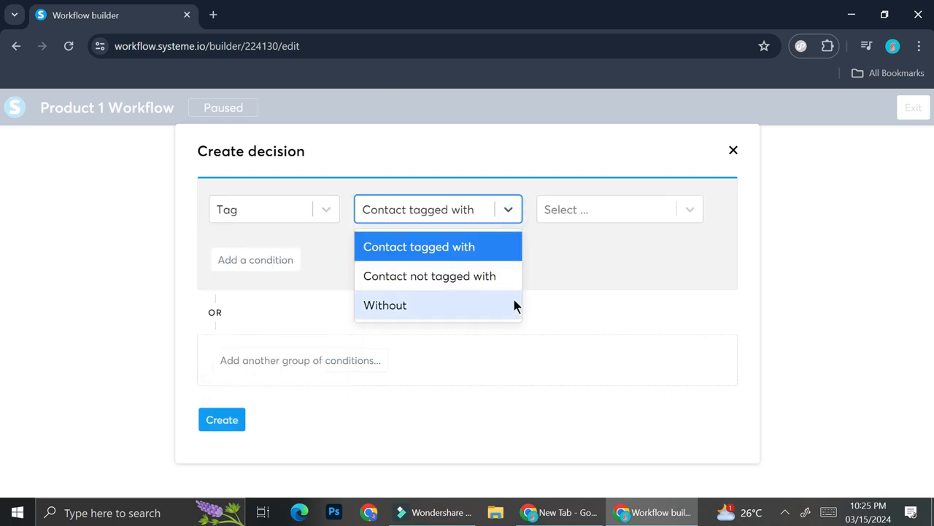
{"action": "left_click", "coordinate": [621, 210]}
{"action": "left_click", "coordinate": [642, 246]}
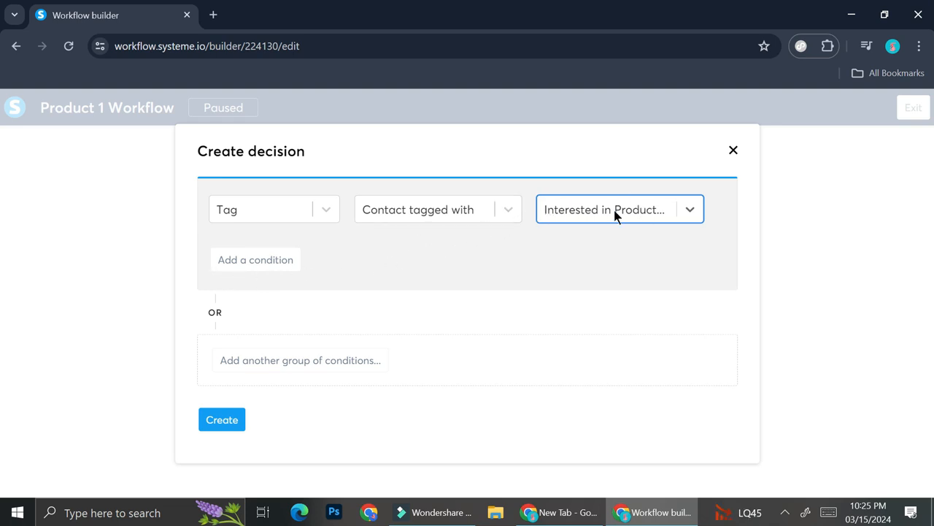
{"action": "left_click", "coordinate": [284, 260]}
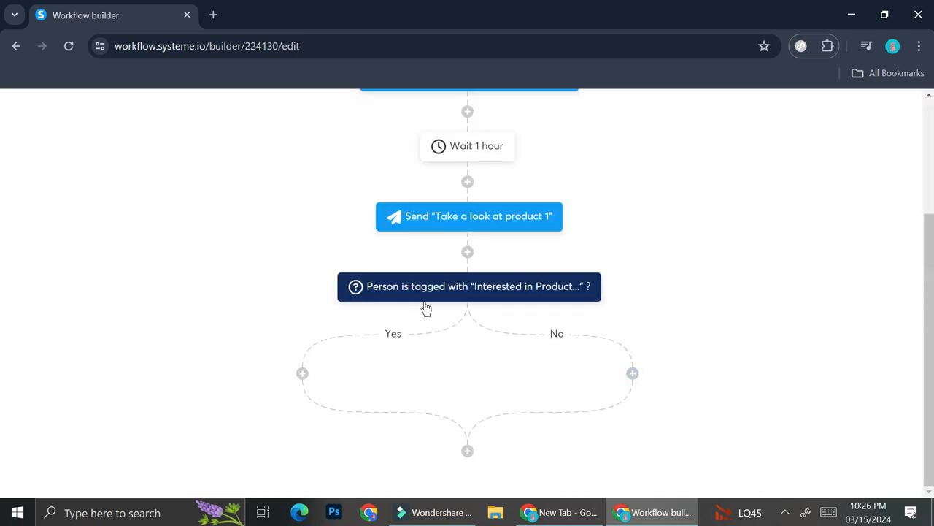
{"action": "left_click", "coordinate": [302, 374]}
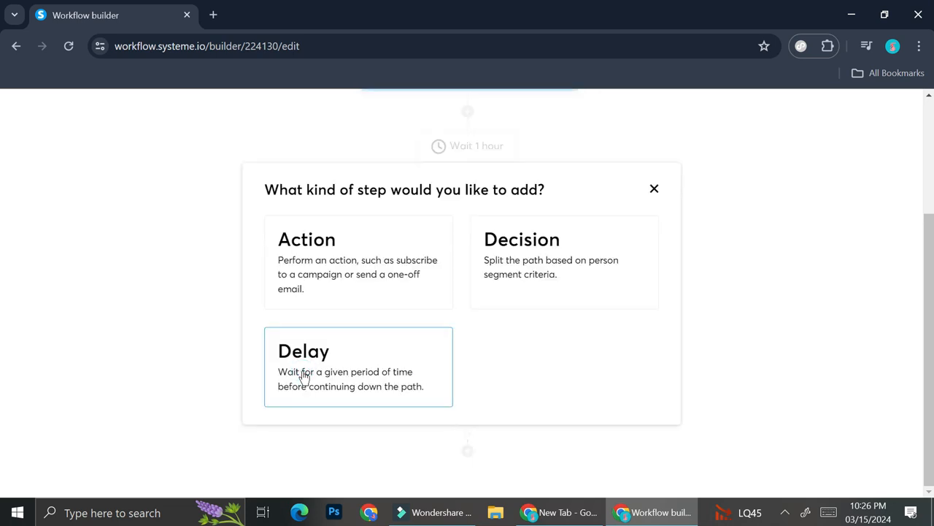
{"action": "left_click", "coordinate": [368, 300]}
{"action": "left_click", "coordinate": [387, 255]}
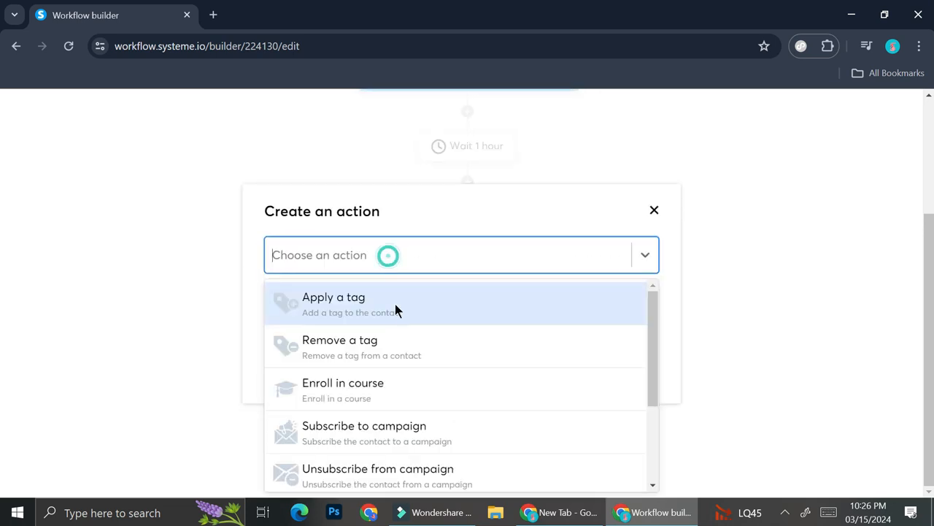
{"action": "scroll", "coordinate": [416, 336], "scroll_direction": "down", "scroll_amount": 1}
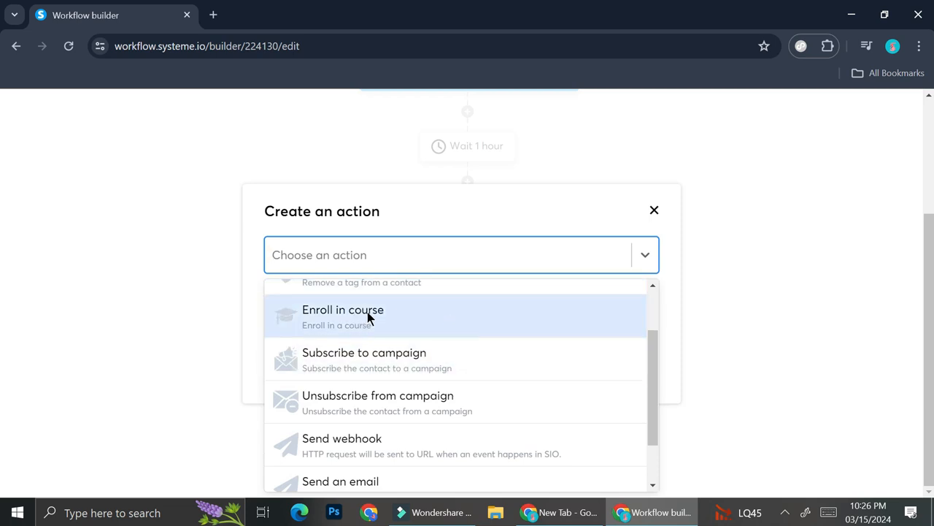
{"action": "left_click", "coordinate": [652, 211]}
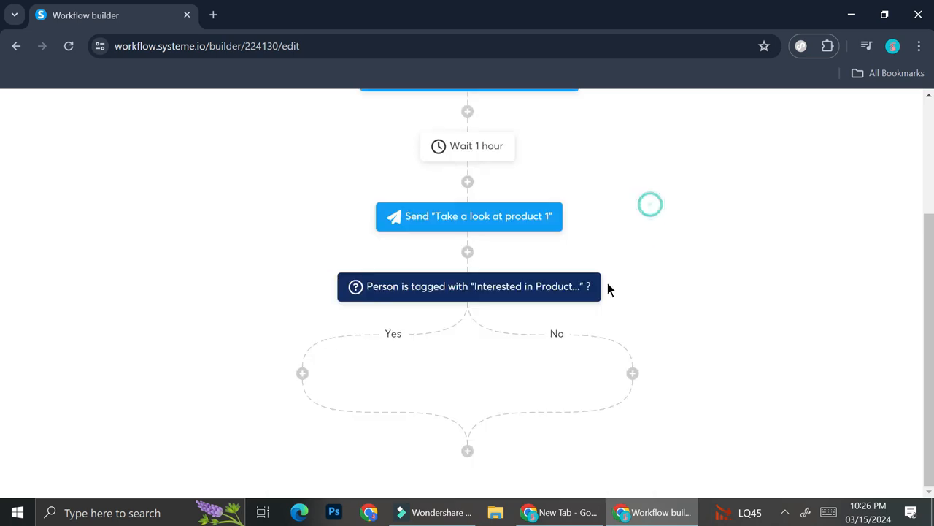
{"action": "left_click", "coordinate": [633, 374]}
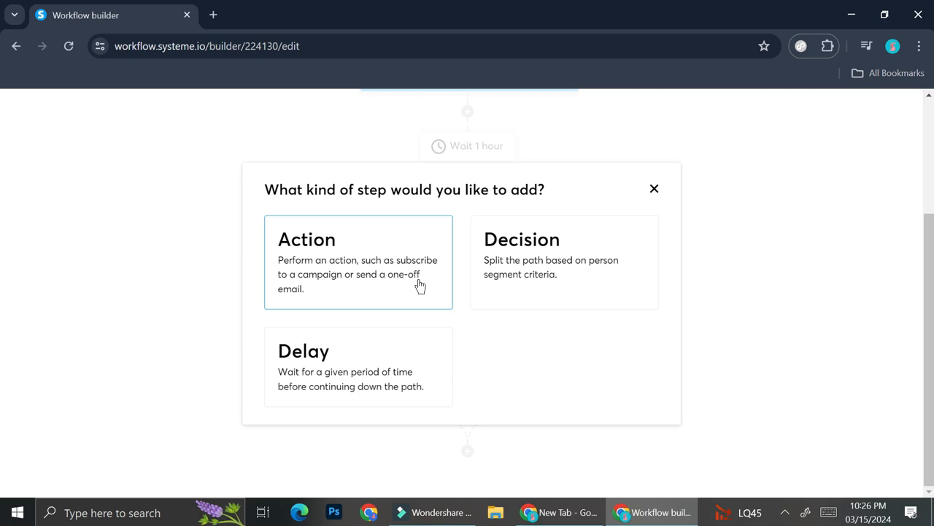
{"action": "left_click", "coordinate": [655, 191]}
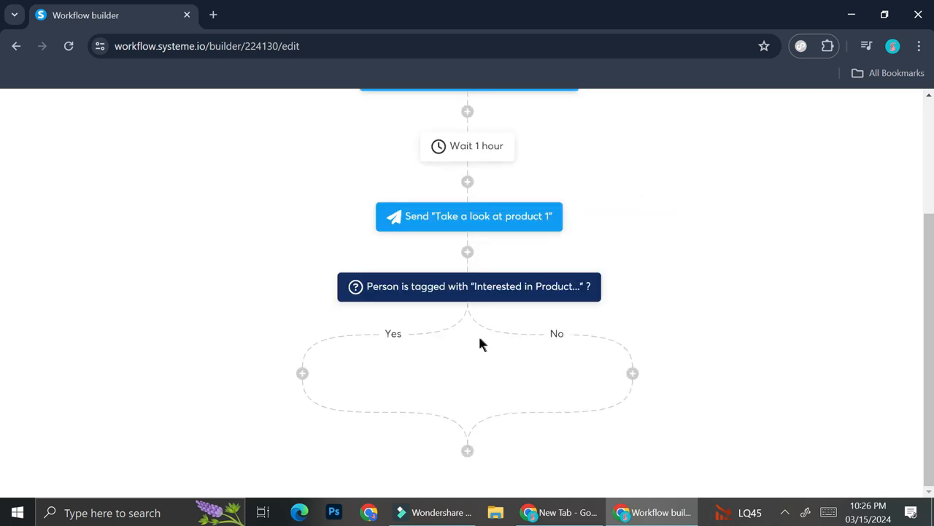
{"action": "scroll", "coordinate": [718, 292], "scroll_direction": "up", "scroll_amount": 3}
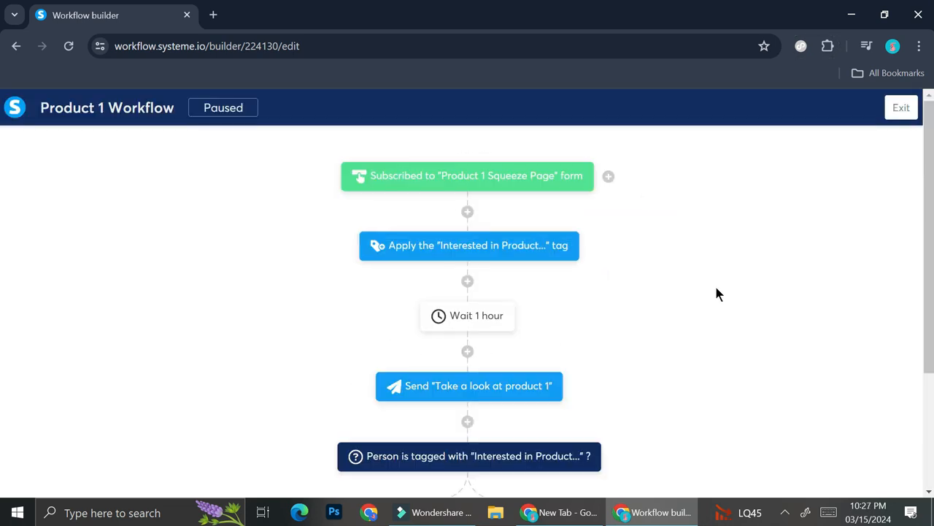